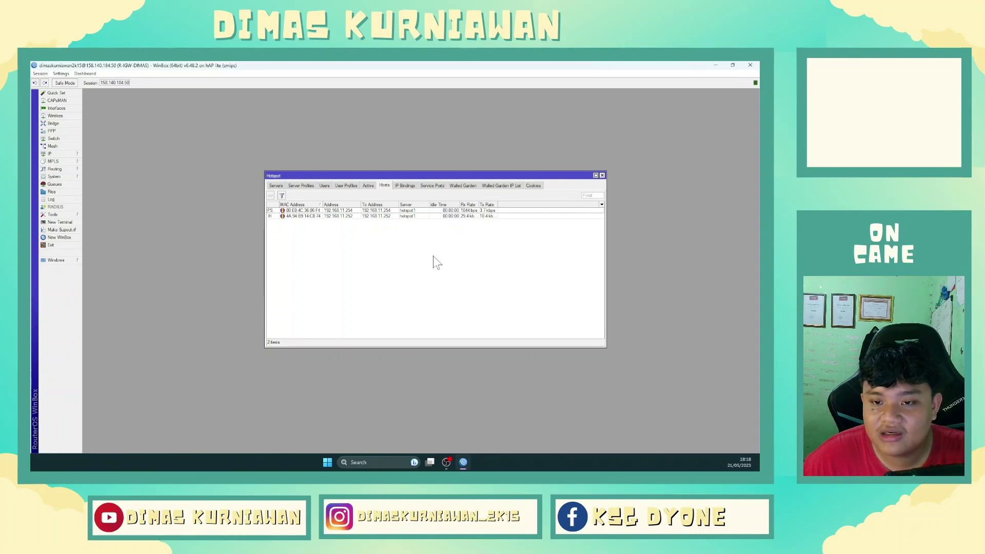
# Make a bypassed IP binding for host 192.168.11.252, then view the IP Bindings list.
pyautogui.click(386, 216)
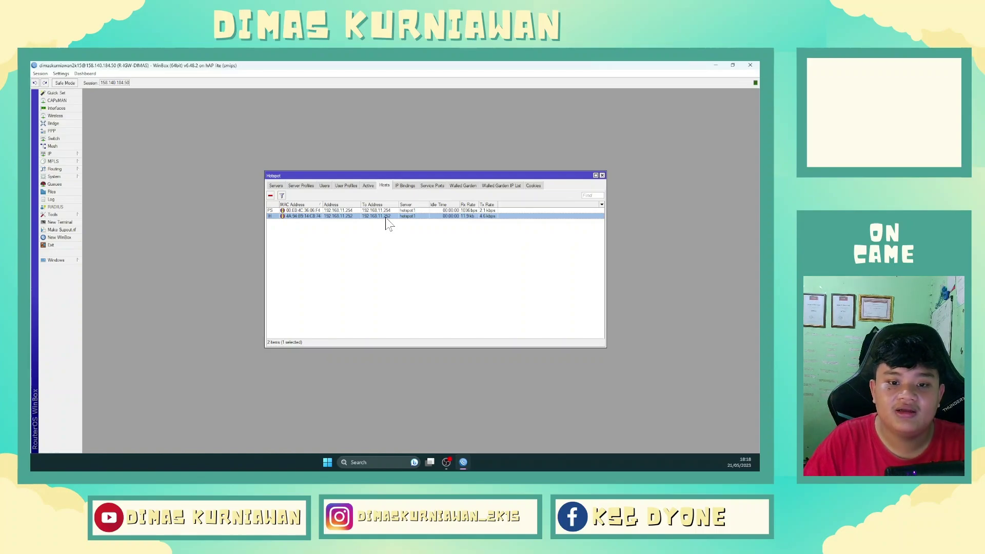
pyautogui.doubleClick(379, 216)
pyautogui.click(470, 231)
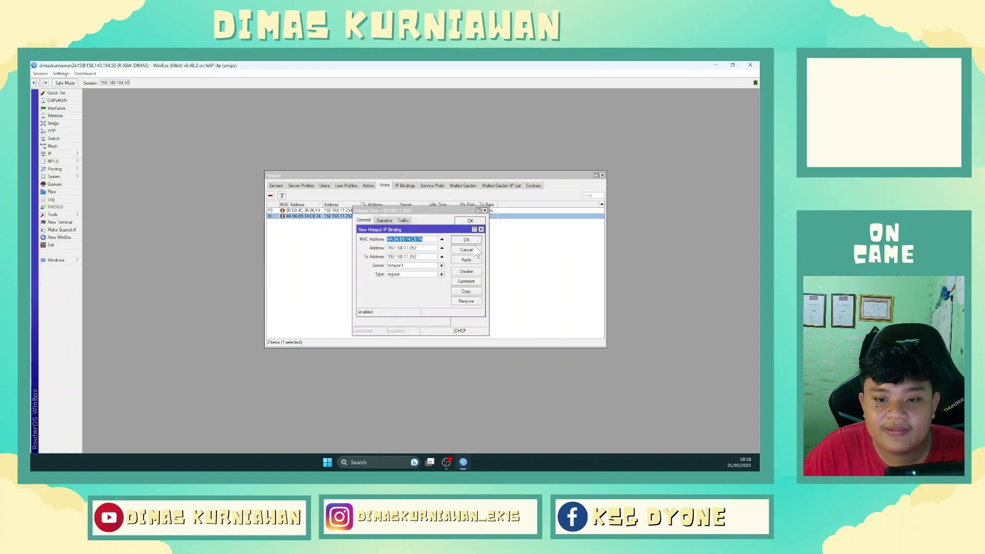
pyautogui.click(441, 274)
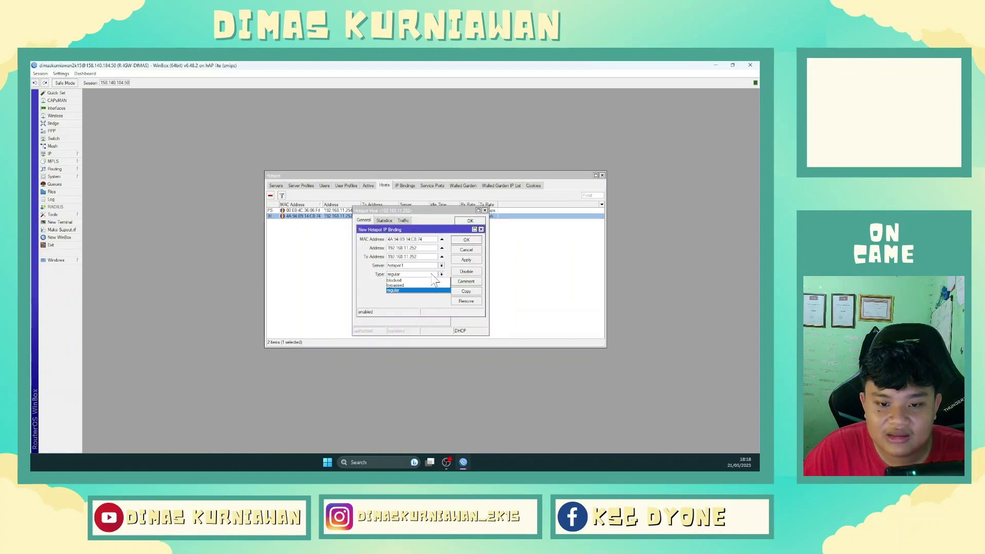
pyautogui.click(406, 285)
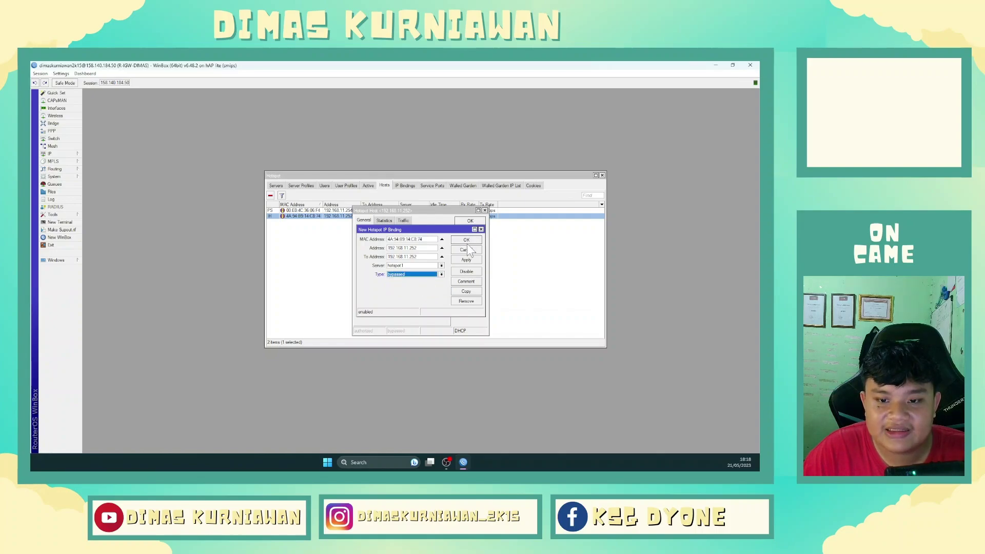
pyautogui.click(467, 239)
pyautogui.click(407, 186)
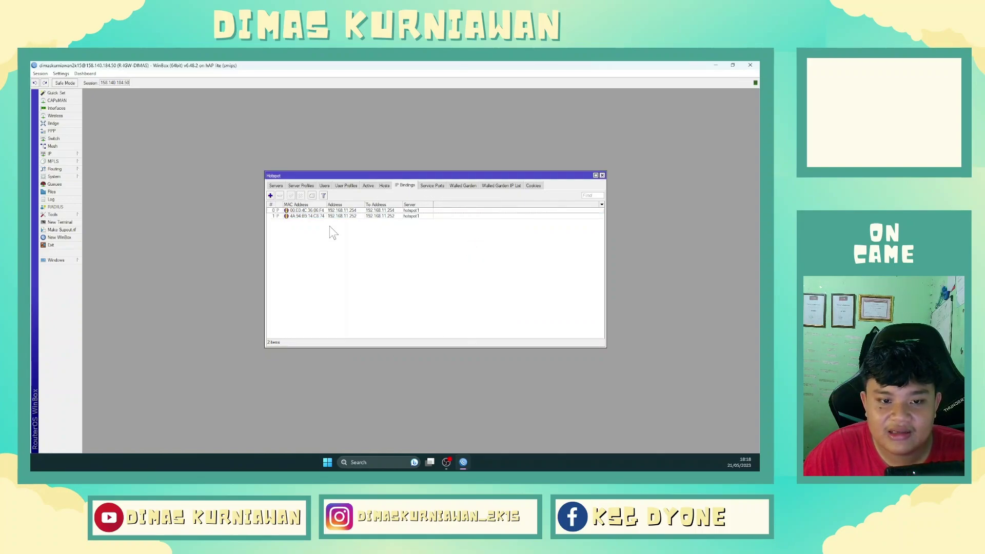
# Sort the bindings by MAC and add a comment naming the owner's device to 192.168.11.252.
pyautogui.click(312, 211)
pyautogui.click(312, 204)
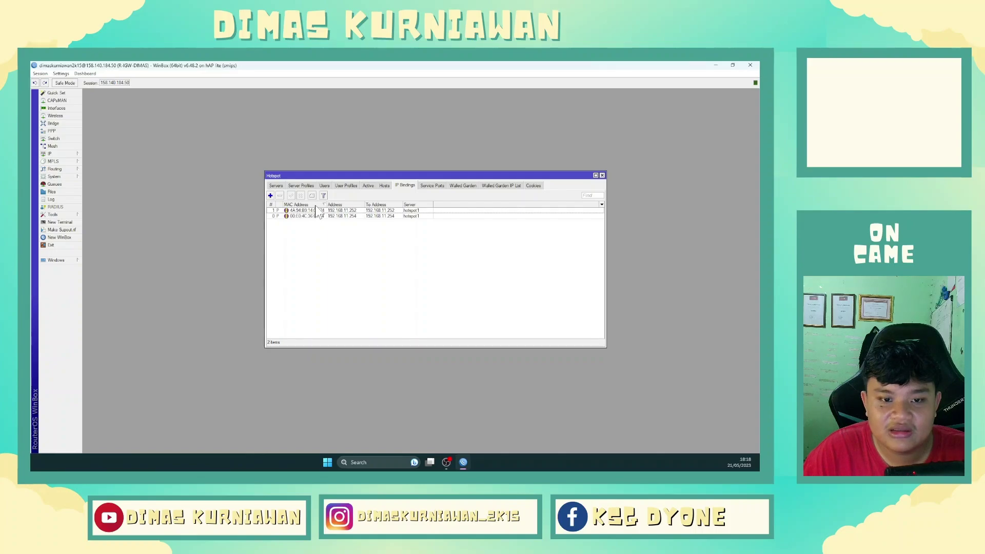
pyautogui.click(311, 210)
pyautogui.click(312, 196)
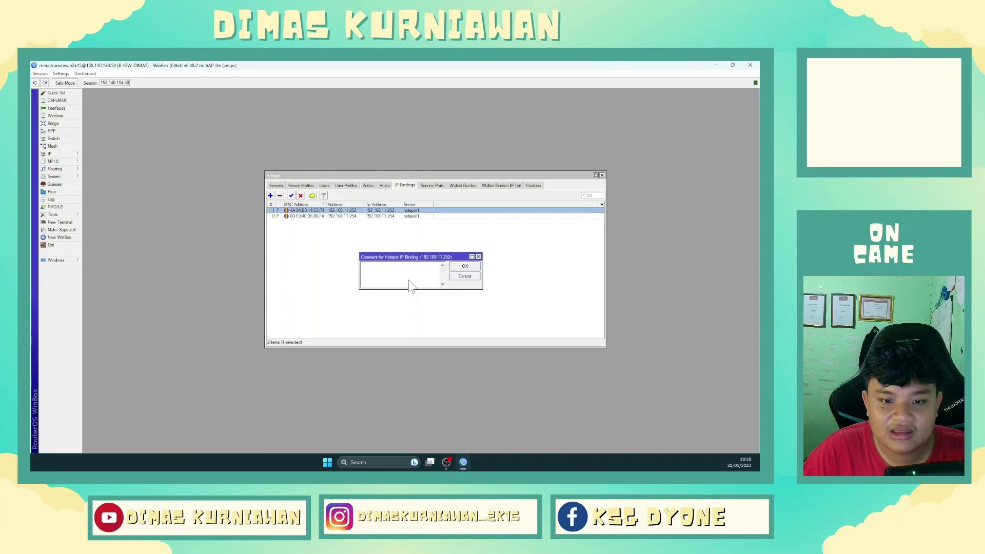
pyautogui.write('DE')
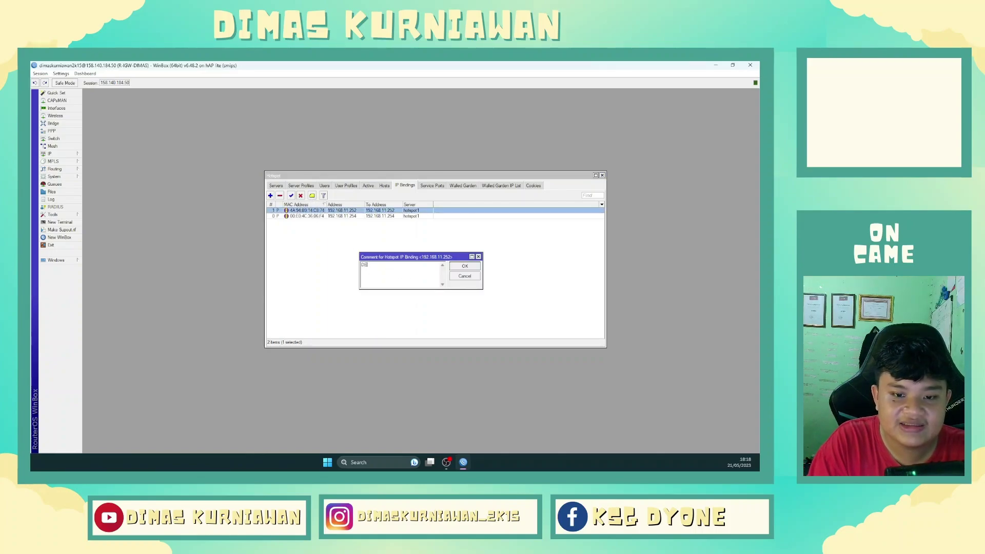
pyautogui.write('VICE DIMAS')
pyautogui.press('Return')
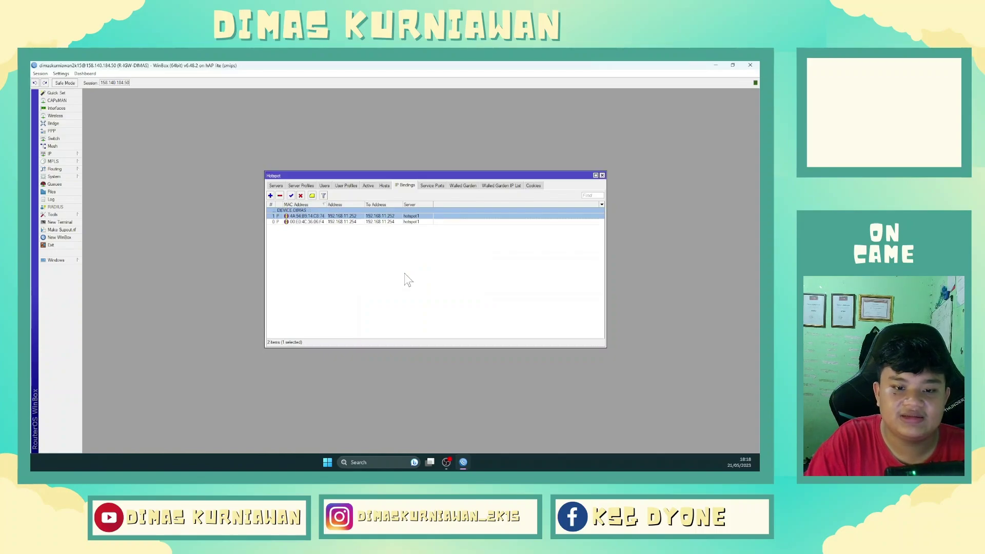
pyautogui.click(406, 283)
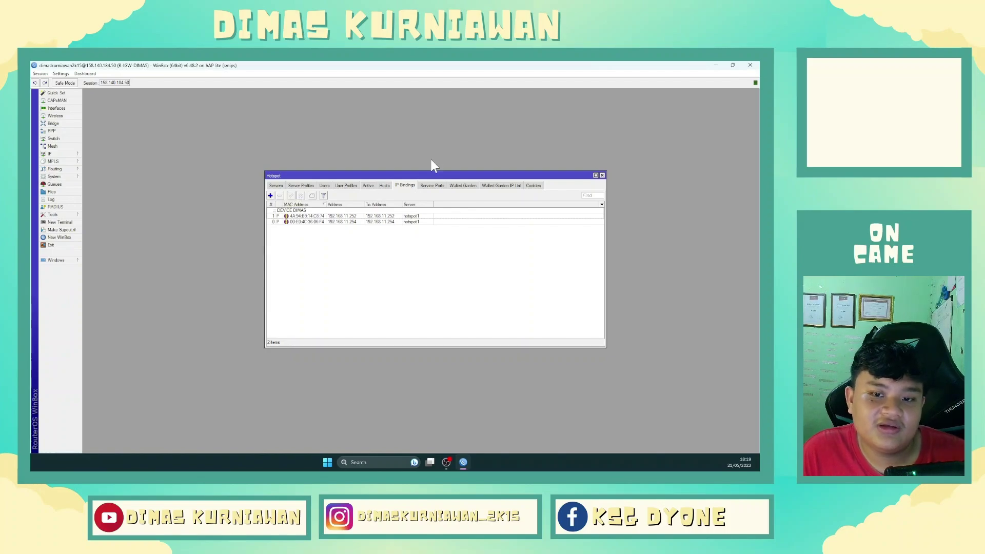
# Open a new hotspot user profile form on the User Profiles tab and name it tamu.
pyautogui.click(327, 185)
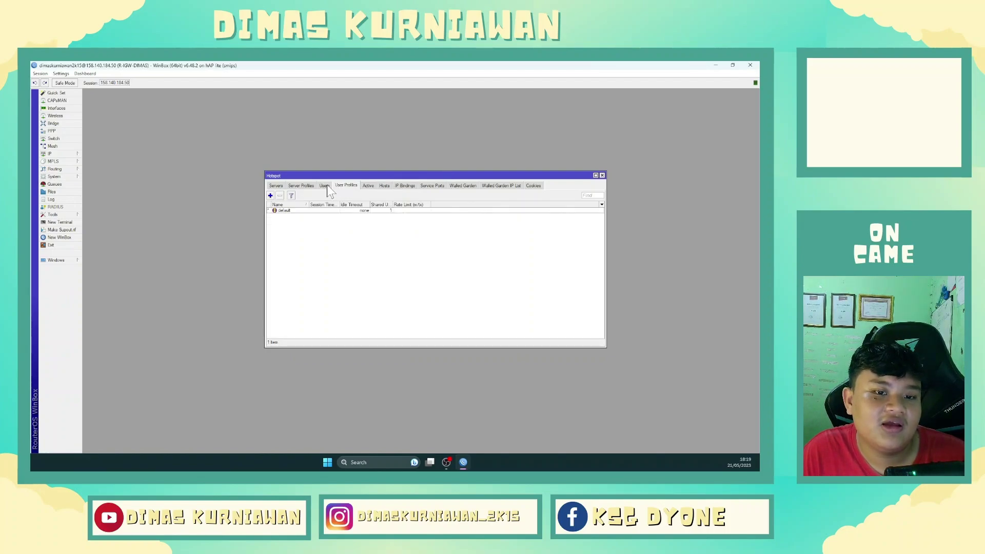
pyautogui.click(342, 186)
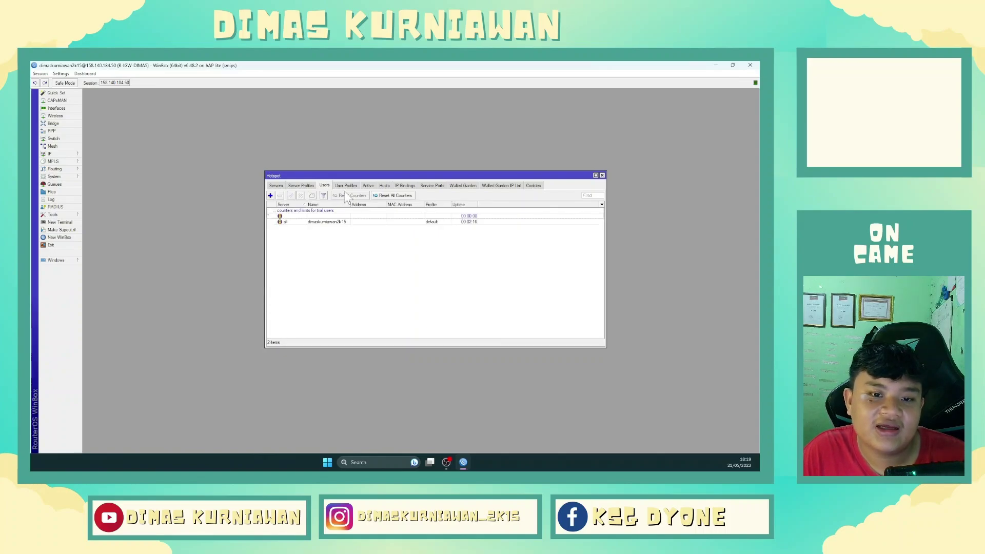
pyautogui.click(270, 196)
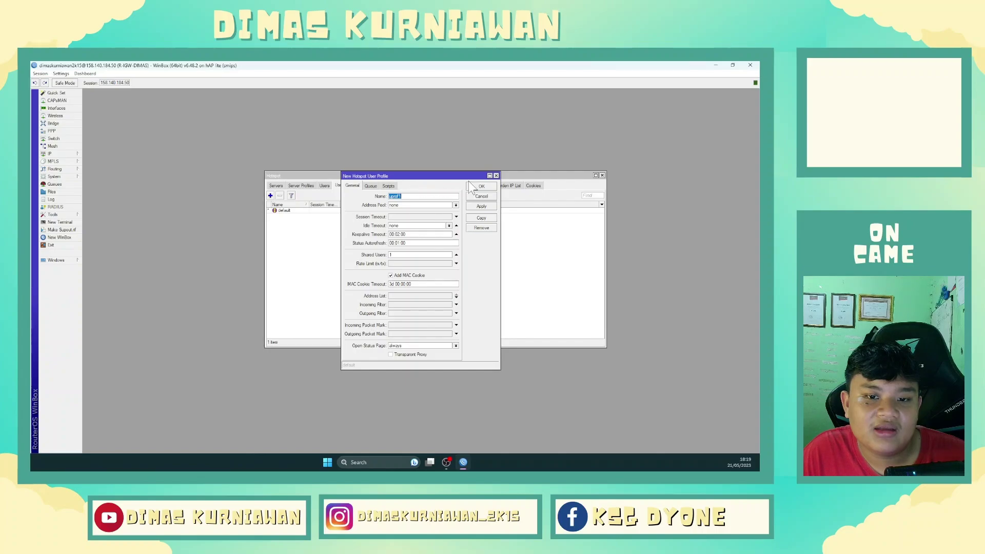
pyautogui.click(496, 175)
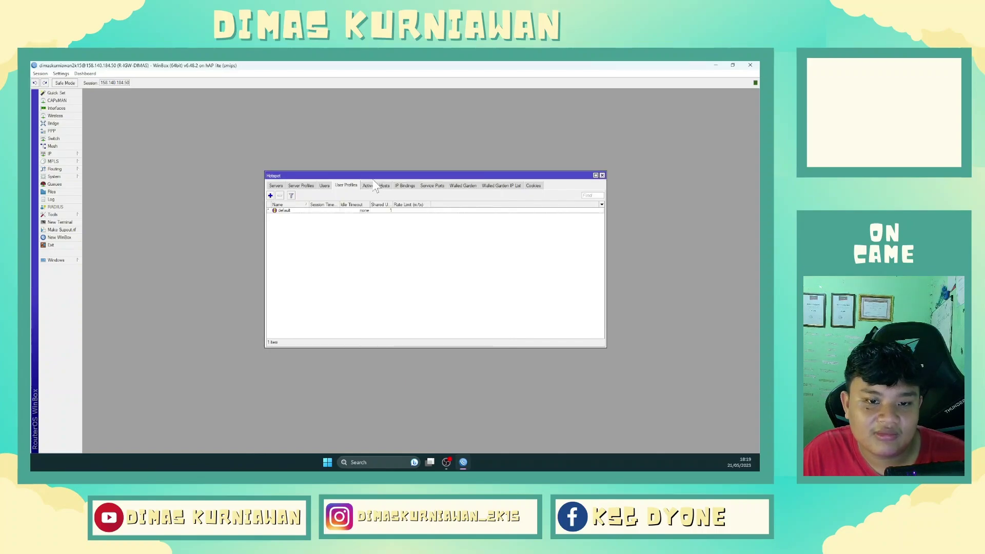
pyautogui.click(329, 186)
pyautogui.click(271, 196)
pyautogui.press('Escape')
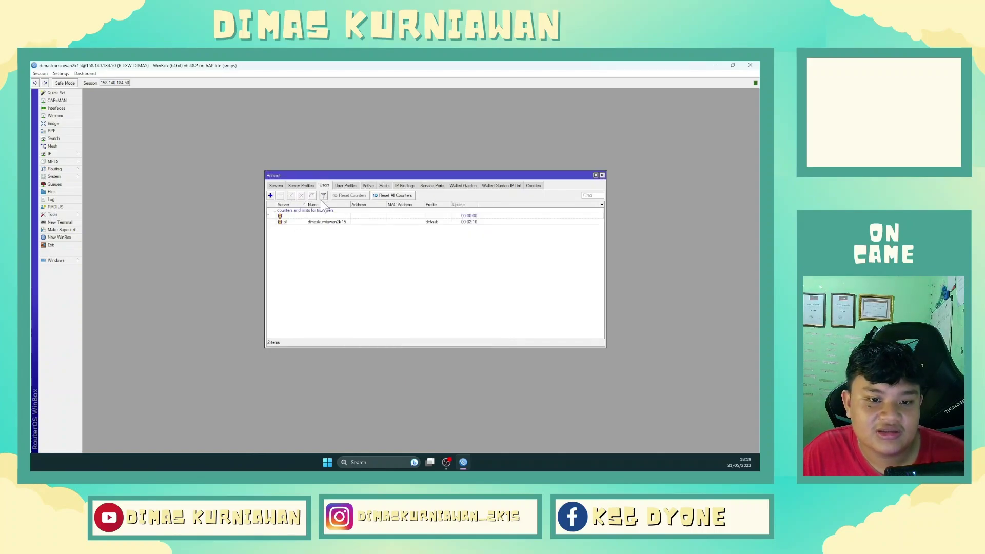
pyautogui.click(346, 185)
pyautogui.click(271, 195)
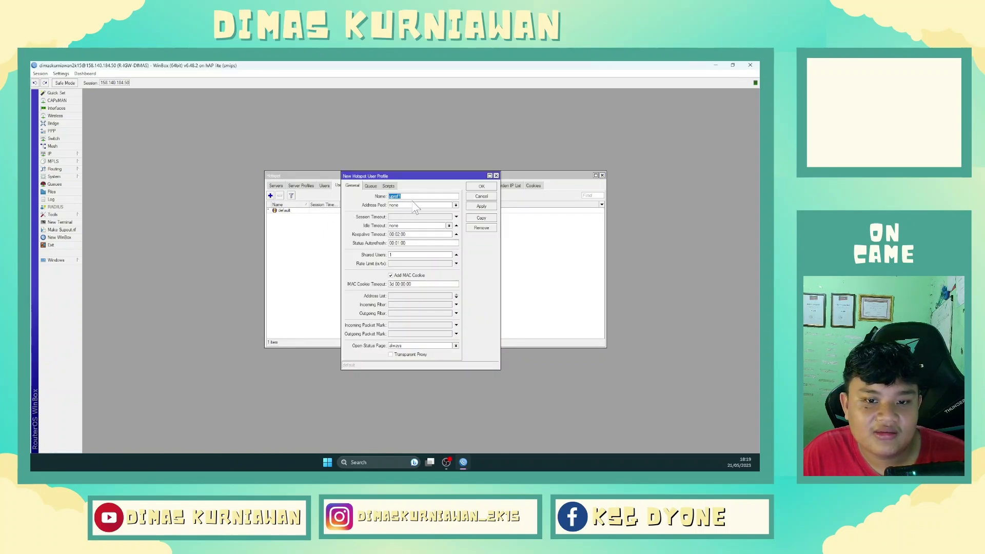
pyautogui.write('tamu')
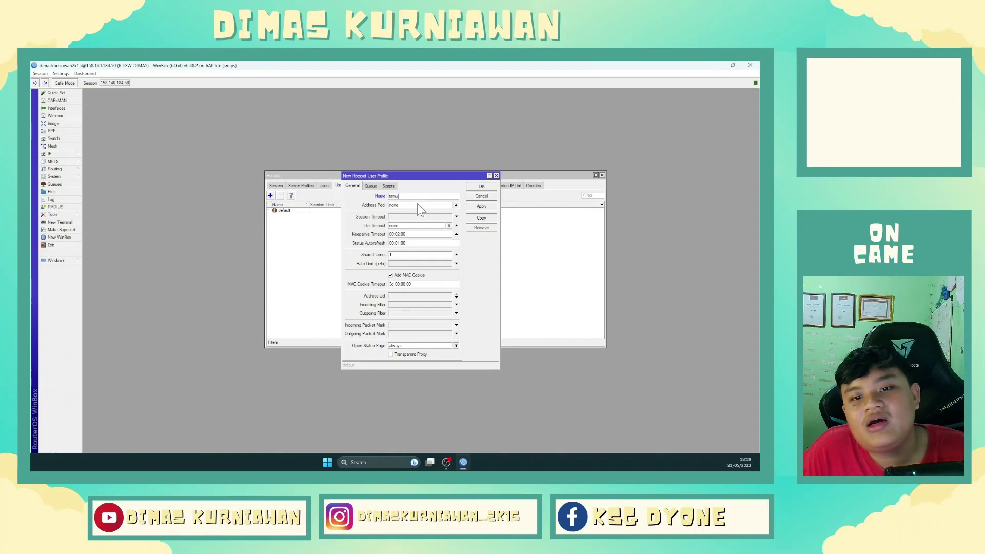
pyautogui.press('Tab')
pyautogui.moveTo(414, 176); pyautogui.dragTo(522, 238)
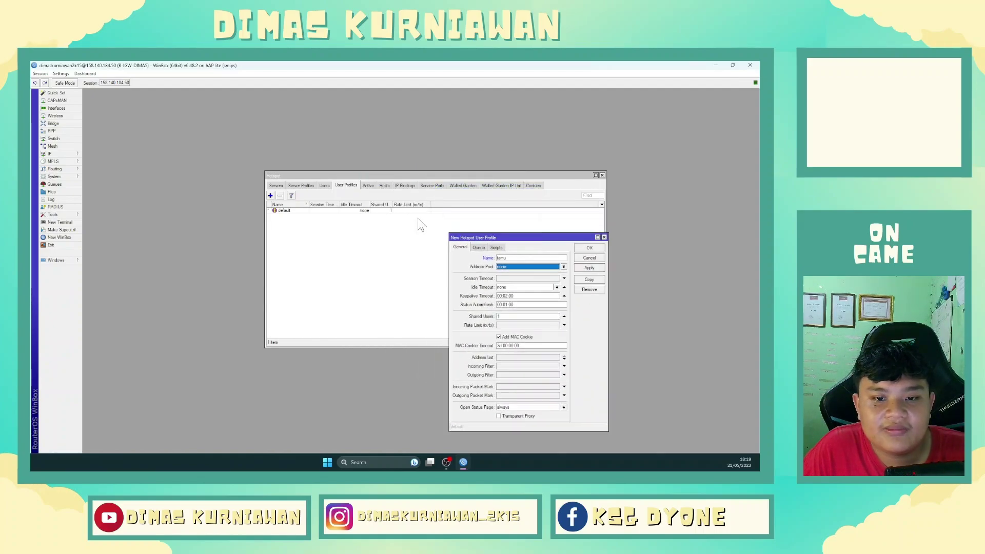
# Check the default profile, then review the new profile's Queue, Scripts and General tabs.
pyautogui.doubleClick(385, 211)
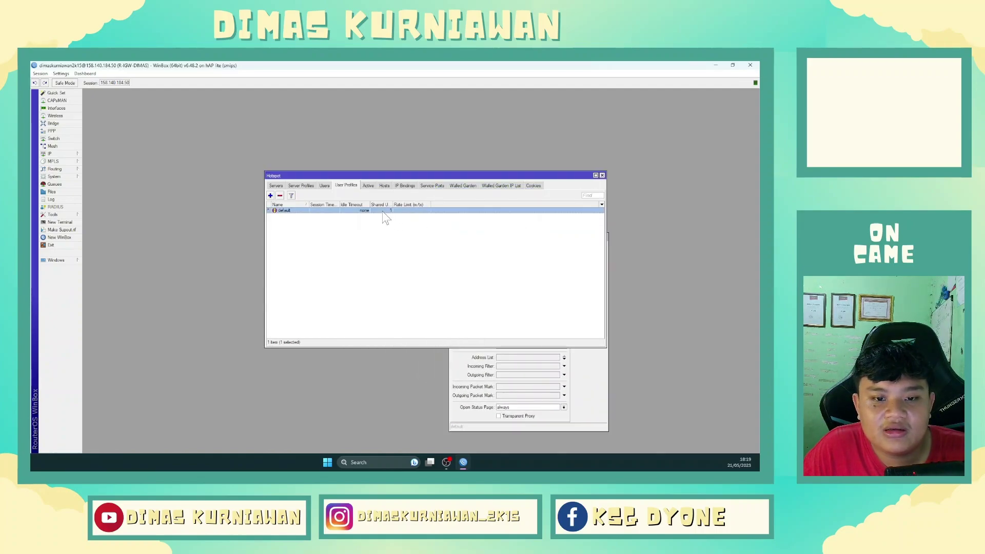
pyautogui.click(316, 252)
pyautogui.click(603, 395)
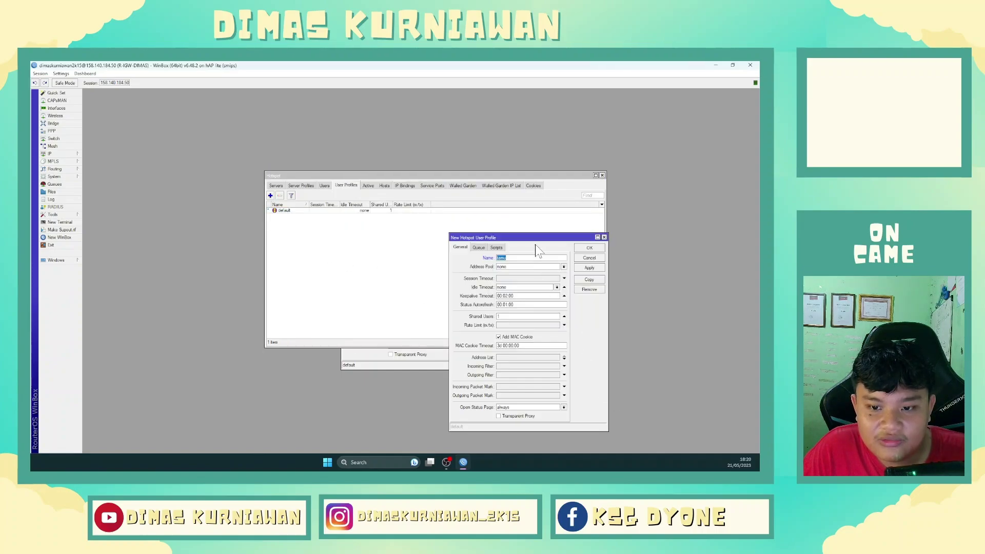
pyautogui.moveTo(537, 237); pyautogui.dragTo(549, 214)
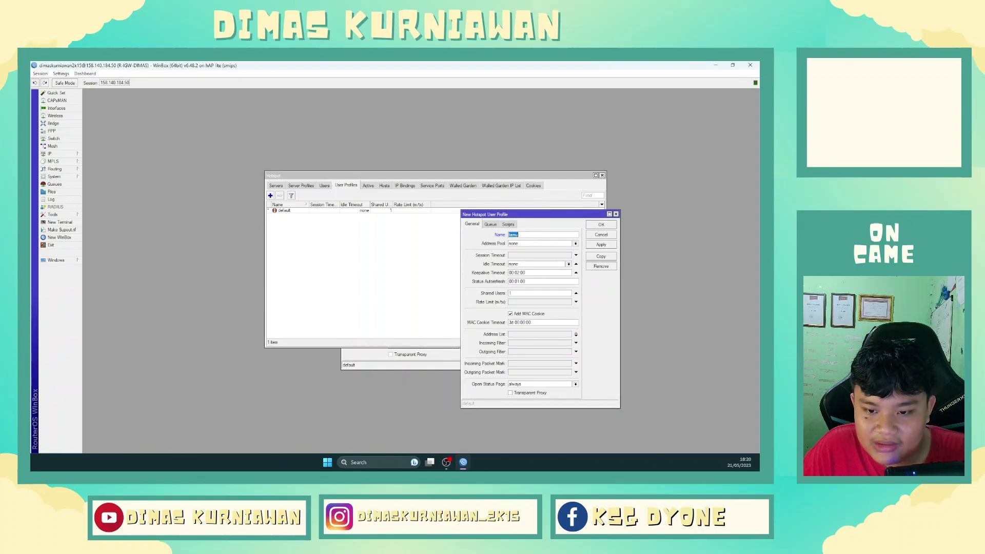
pyautogui.click(490, 224)
pyautogui.click(506, 224)
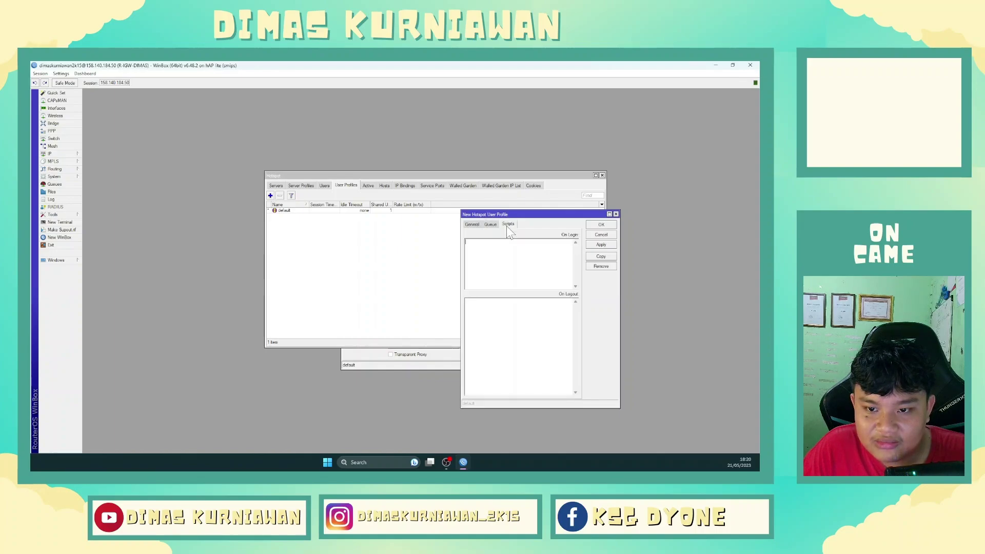
pyautogui.click(493, 224)
pyautogui.click(471, 226)
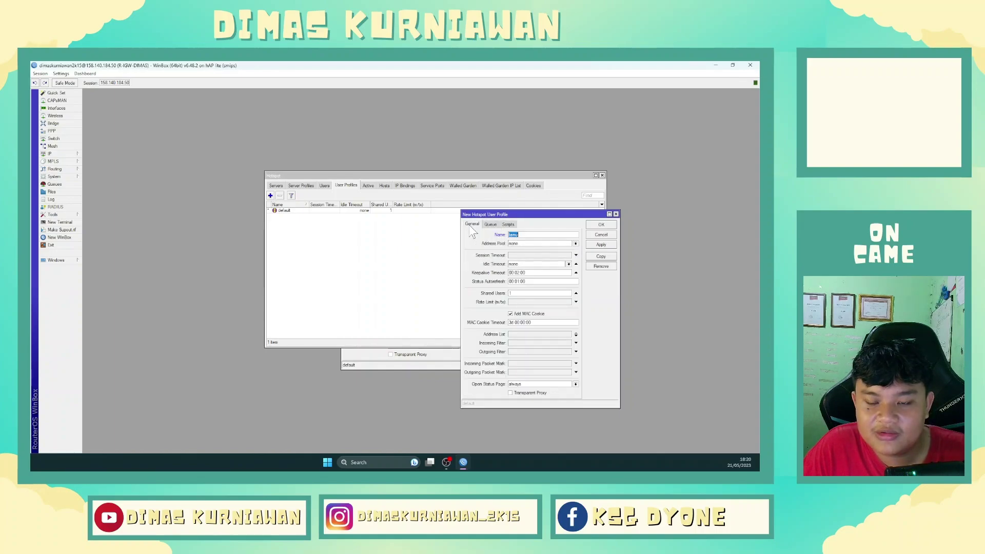
# Leave Rate Limit empty, set Shared Users to 25 and save the tamu profile.
pyautogui.click(519, 302)
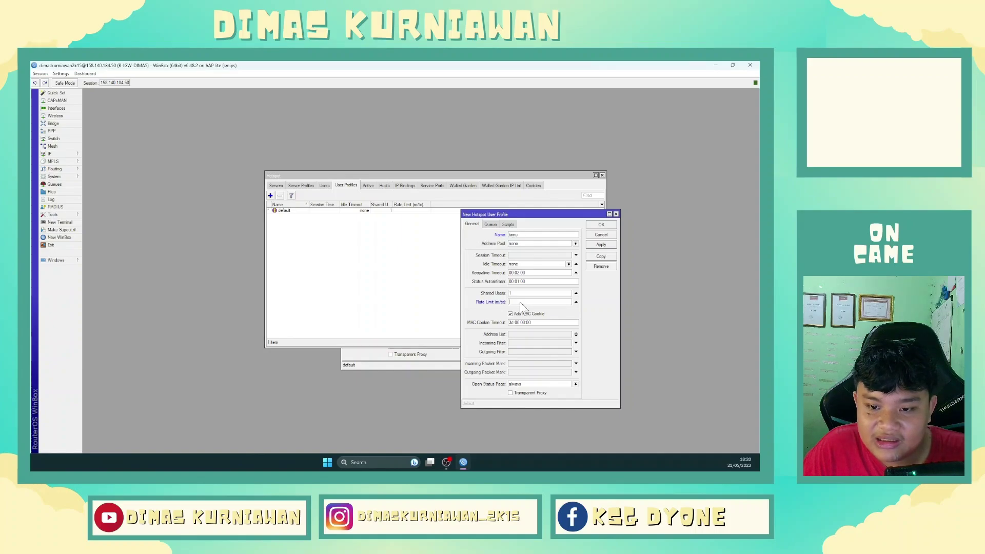
pyautogui.click(576, 302)
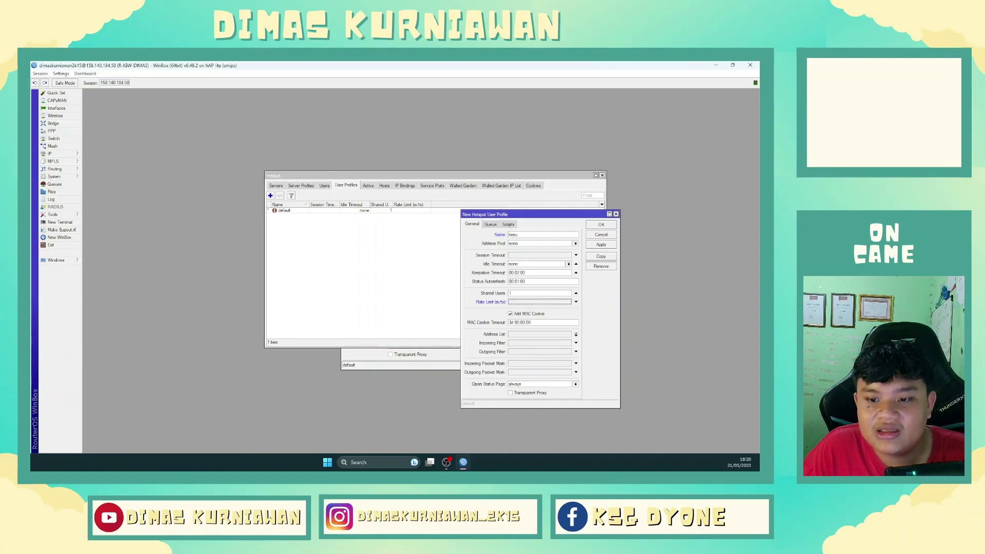
pyautogui.click(546, 294)
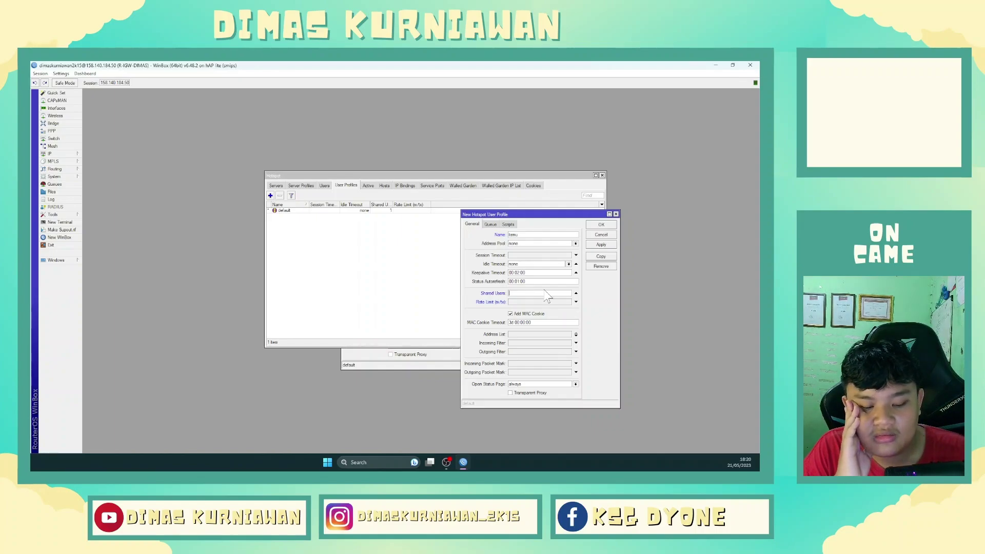
pyautogui.write('25')
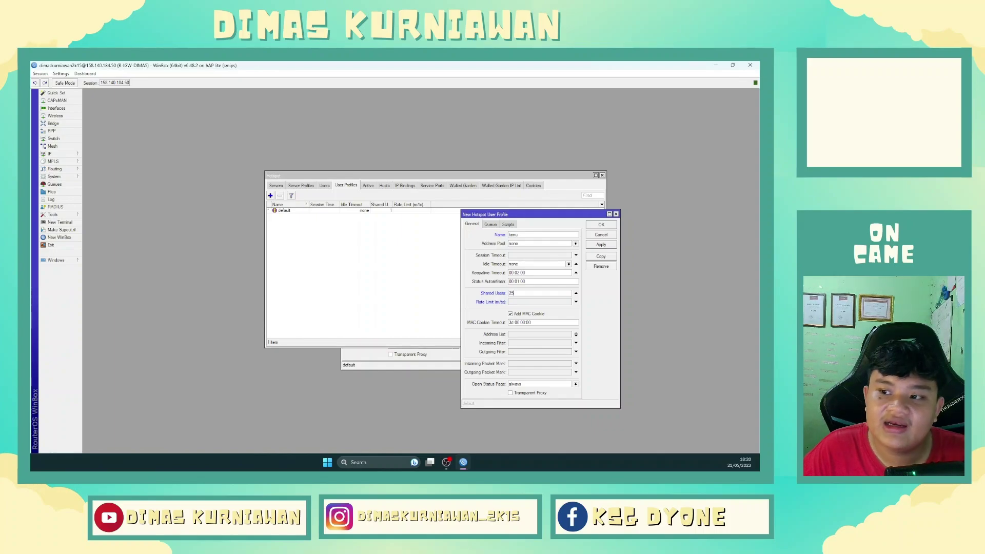
pyautogui.click(600, 226)
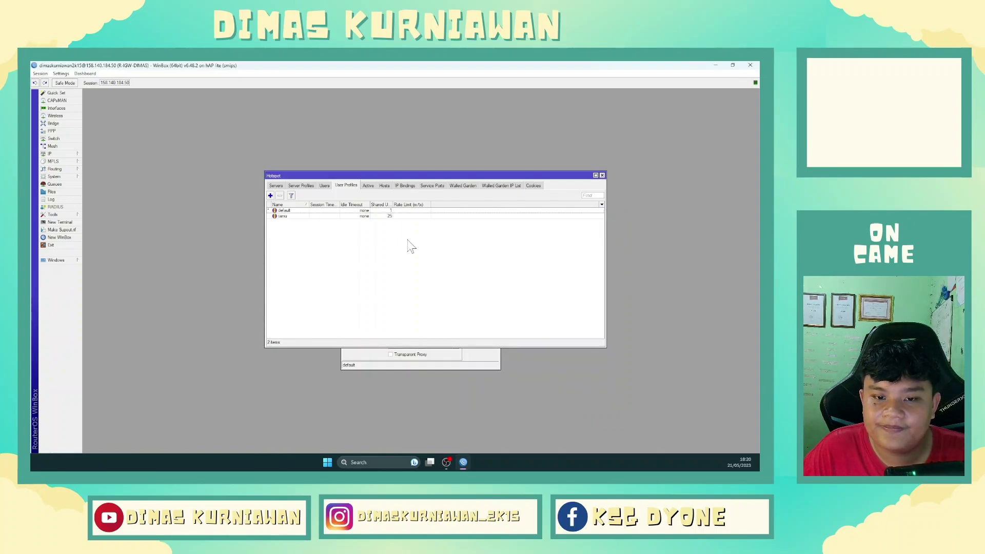
# Add hotspot user tamu with a password on server hotspot1.
pyautogui.click(325, 186)
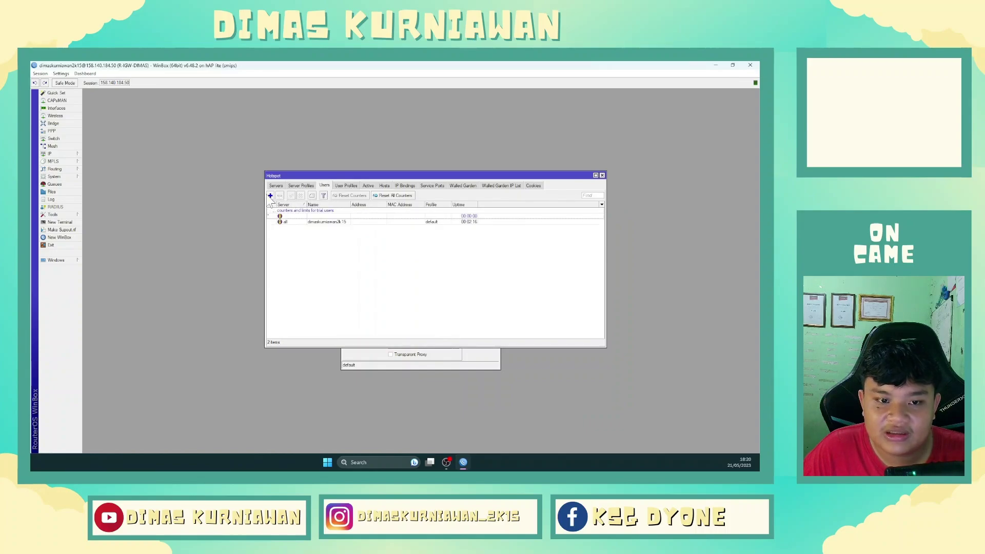
pyautogui.click(270, 196)
pyautogui.click(408, 257)
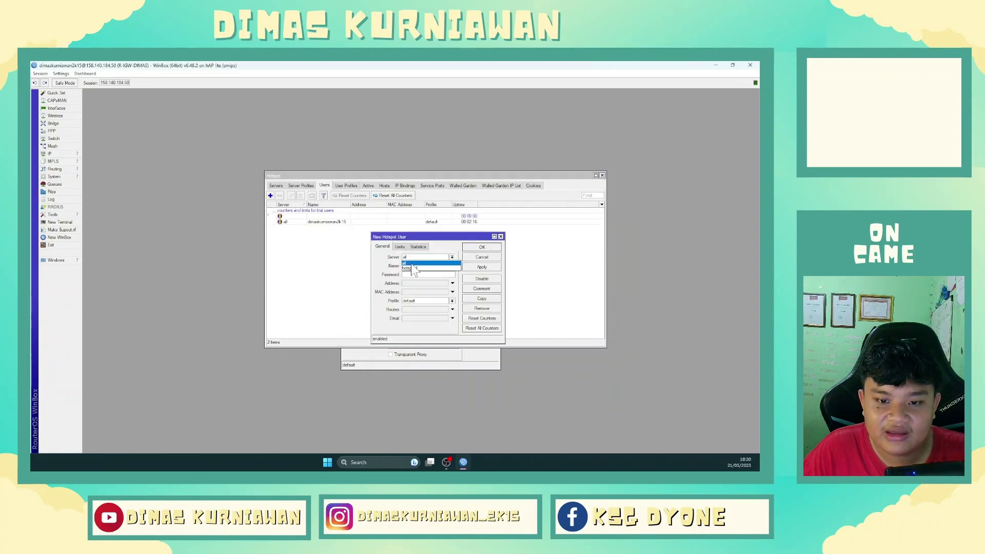
pyautogui.click(411, 264)
pyautogui.doubleClick(426, 266)
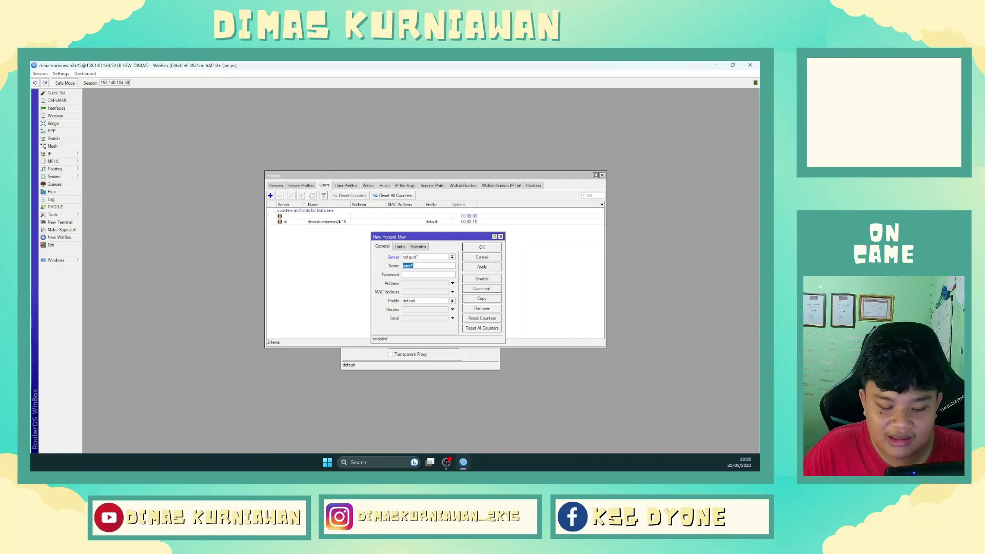
pyautogui.write('tamu')
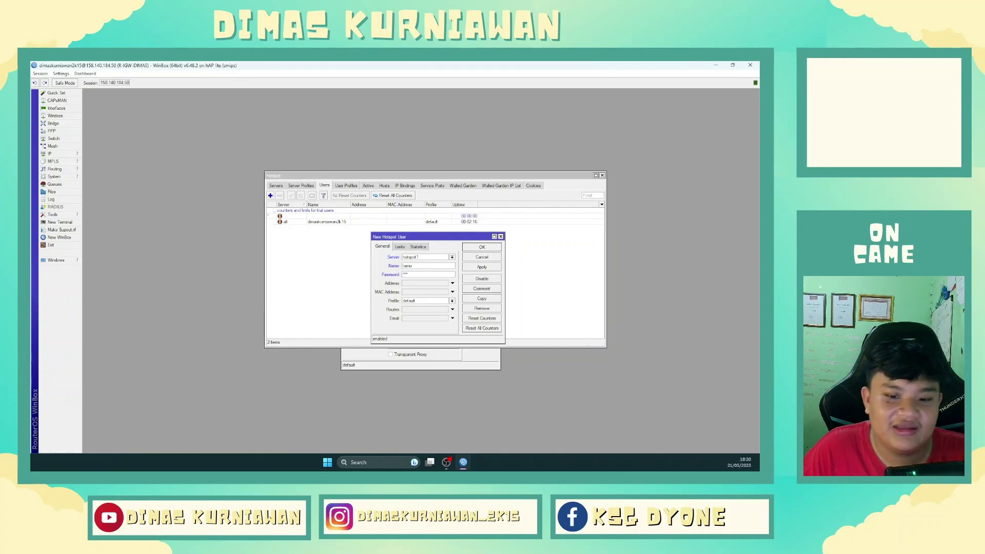
pyautogui.click(473, 248)
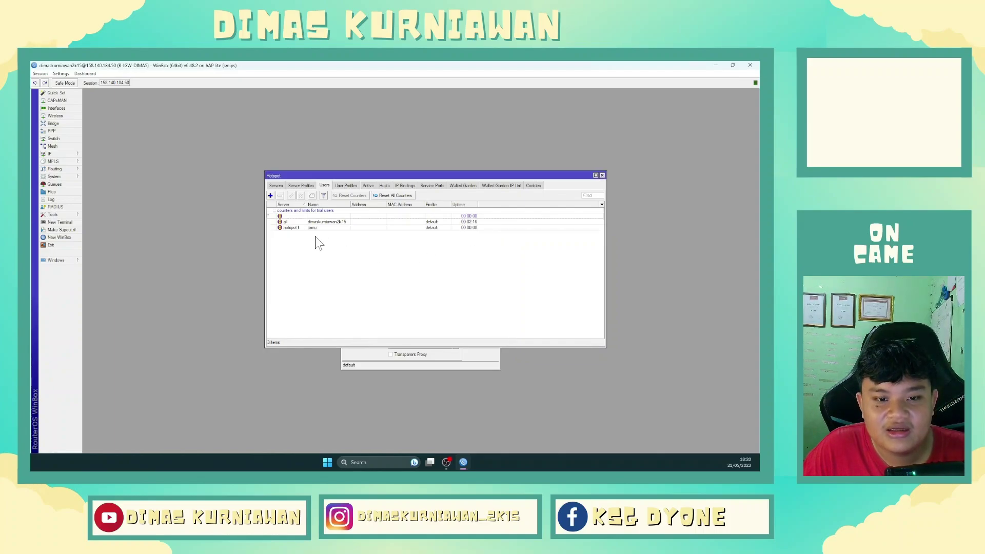
pyautogui.press('super')
# Launch Chrome and try loading 192.168.11.1, retrying after it refuses to connect.
pyautogui.write('chrome')
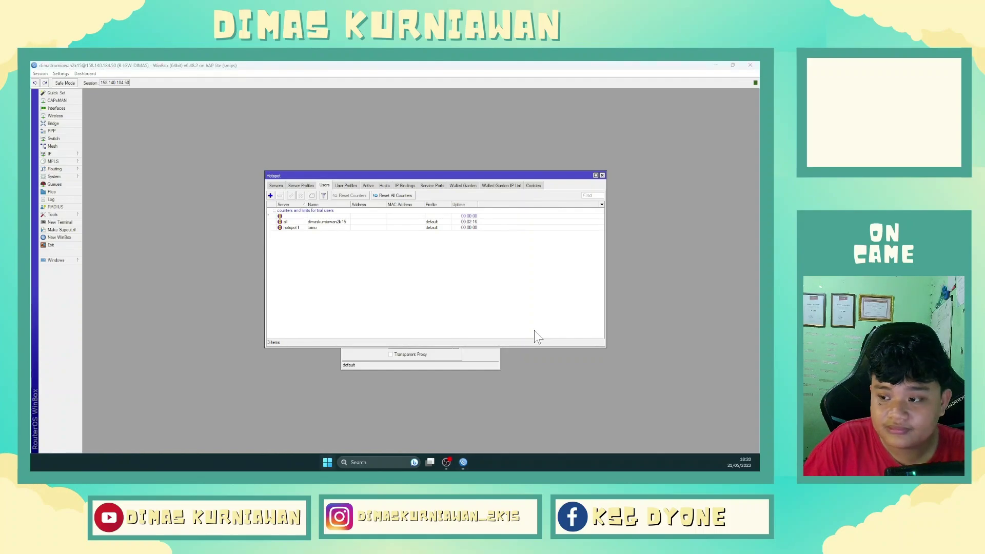
pyautogui.press('Return')
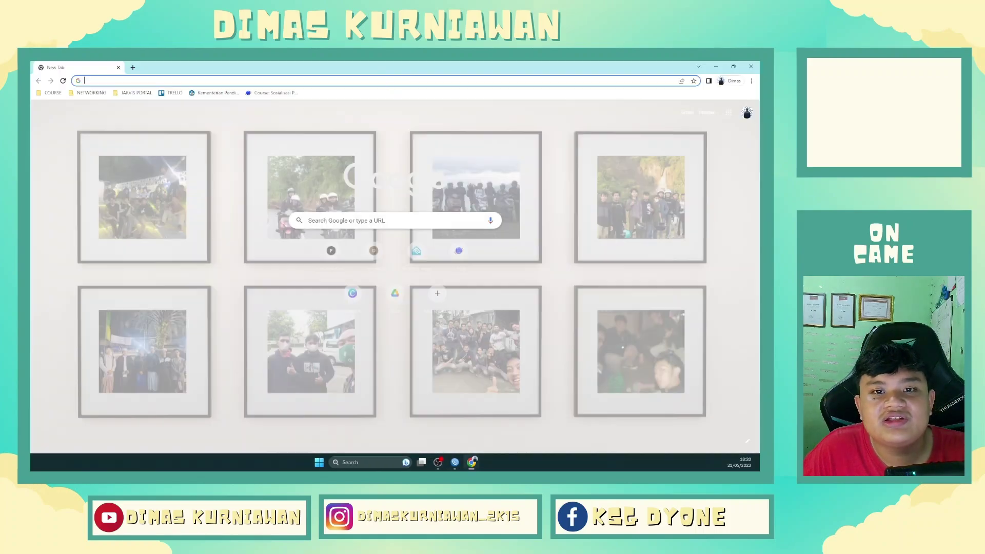
pyautogui.write('192.168.11.1')
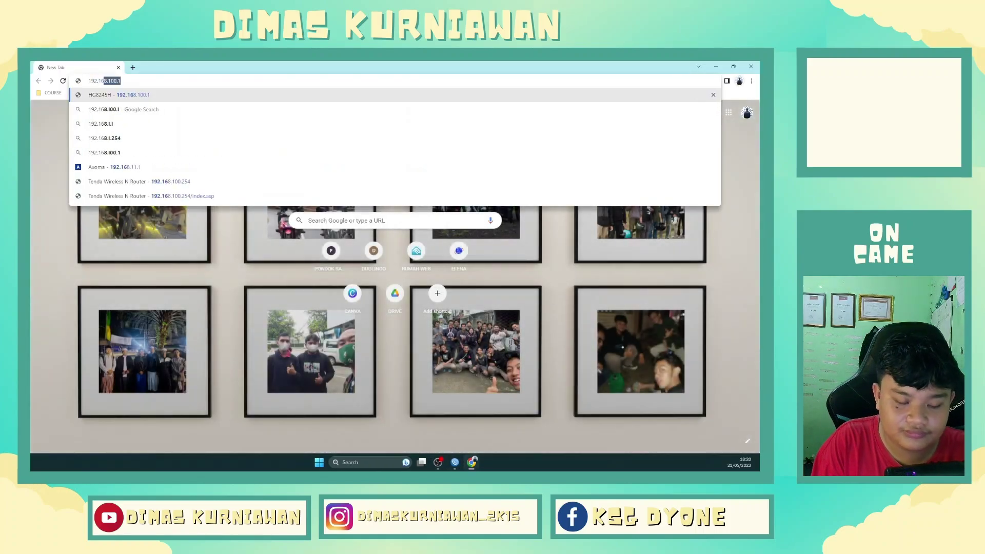
pyautogui.press('Return')
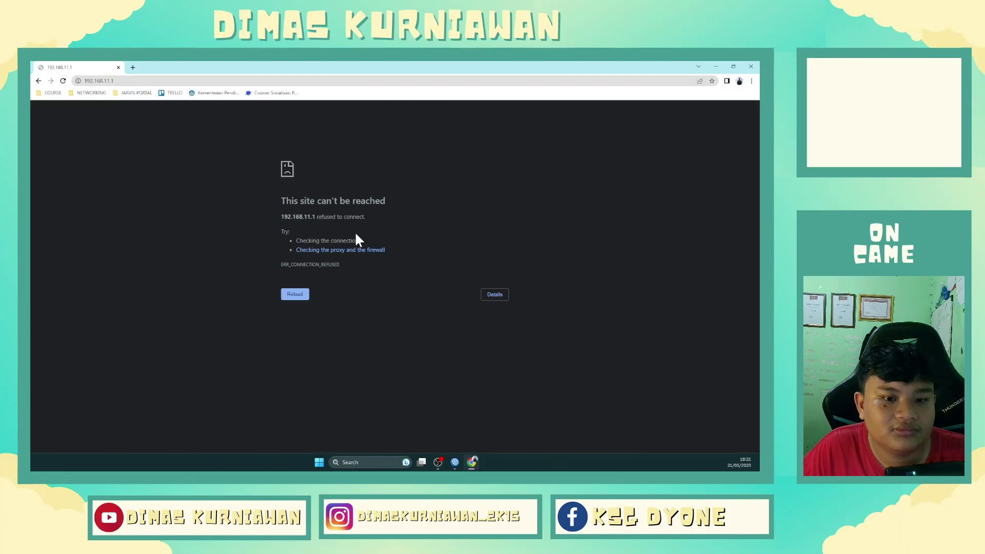
pyautogui.click(288, 295)
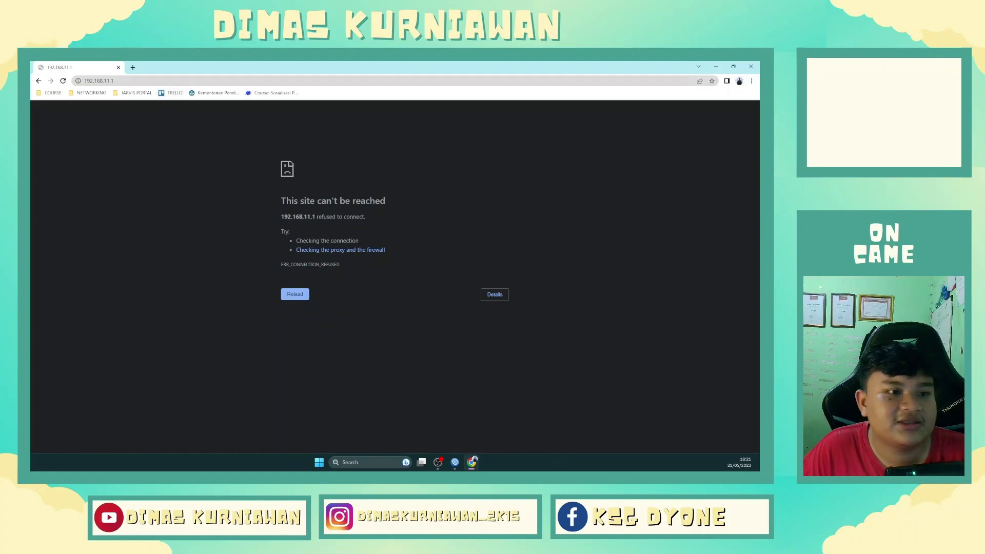
# Try 192.168.100.100 and reload it, then close Chrome when it also fails.
pyautogui.click(159, 80)
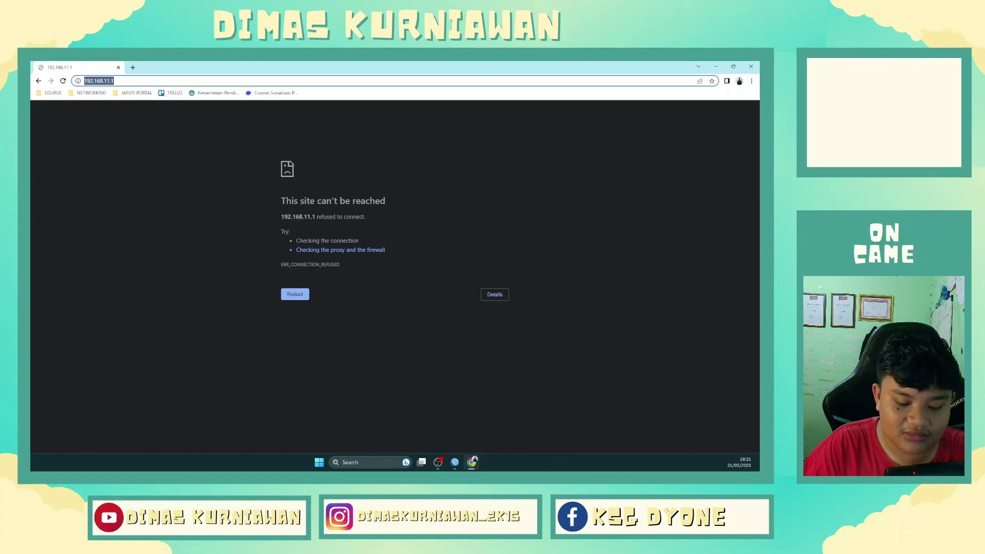
pyautogui.write('192.168')
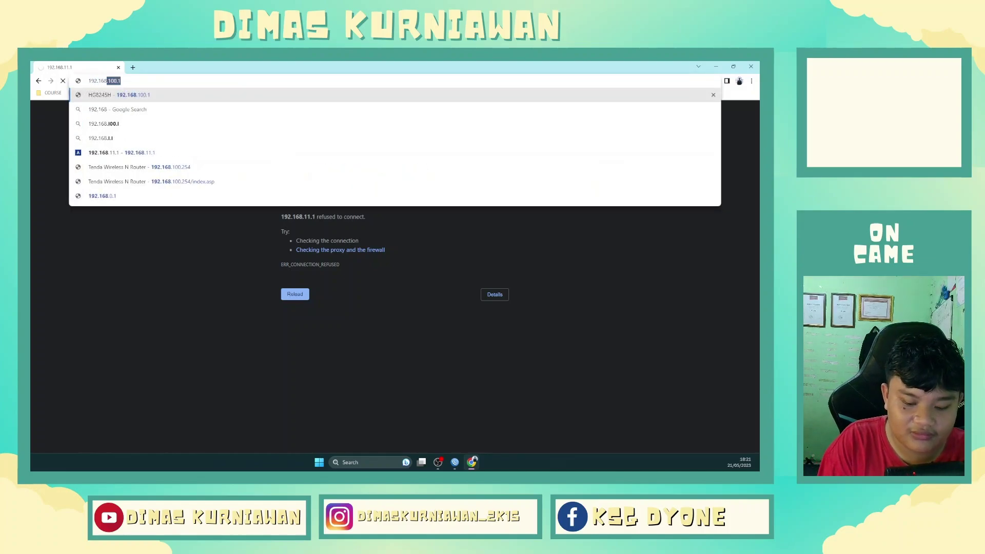
pyautogui.write('.100.100')
pyautogui.press('Return')
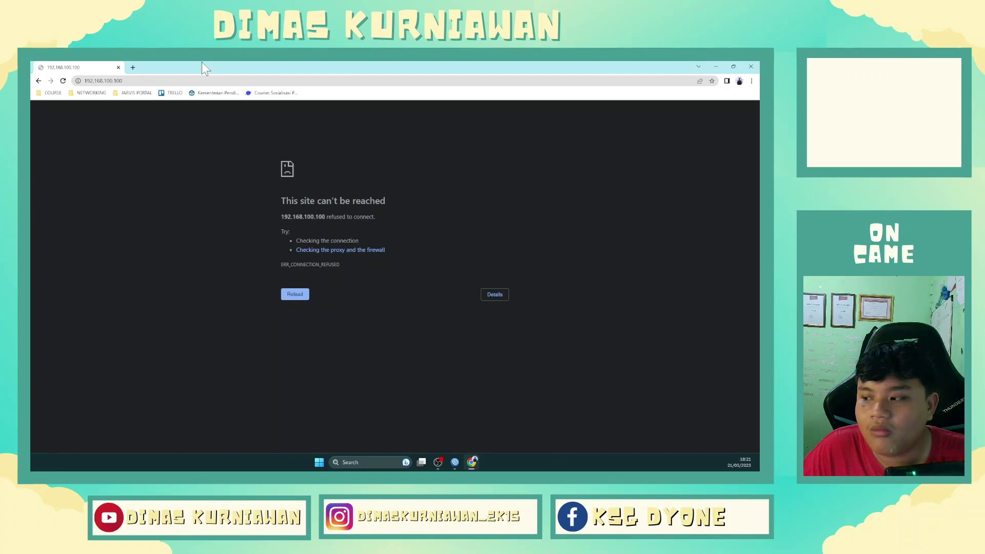
pyautogui.press('F5')
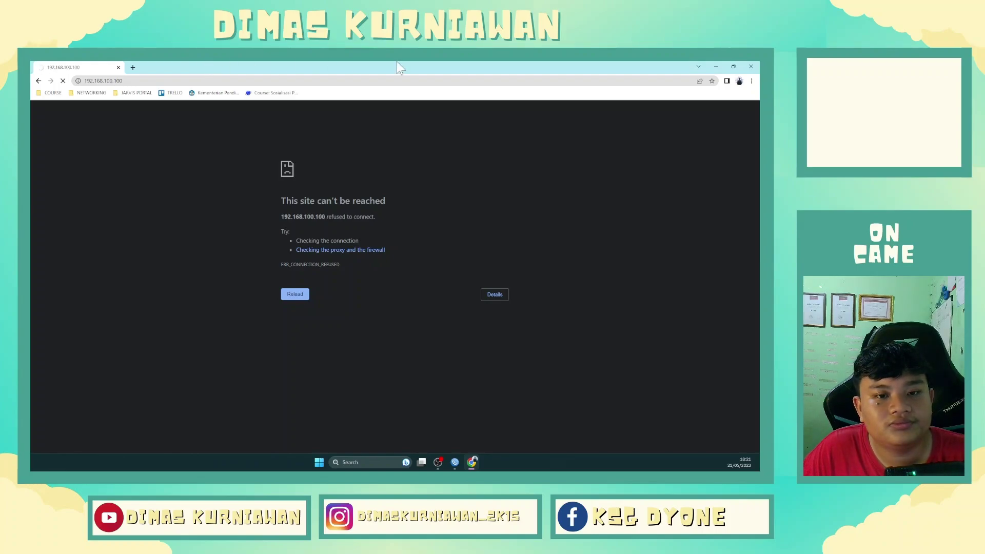
pyautogui.click(759, 64)
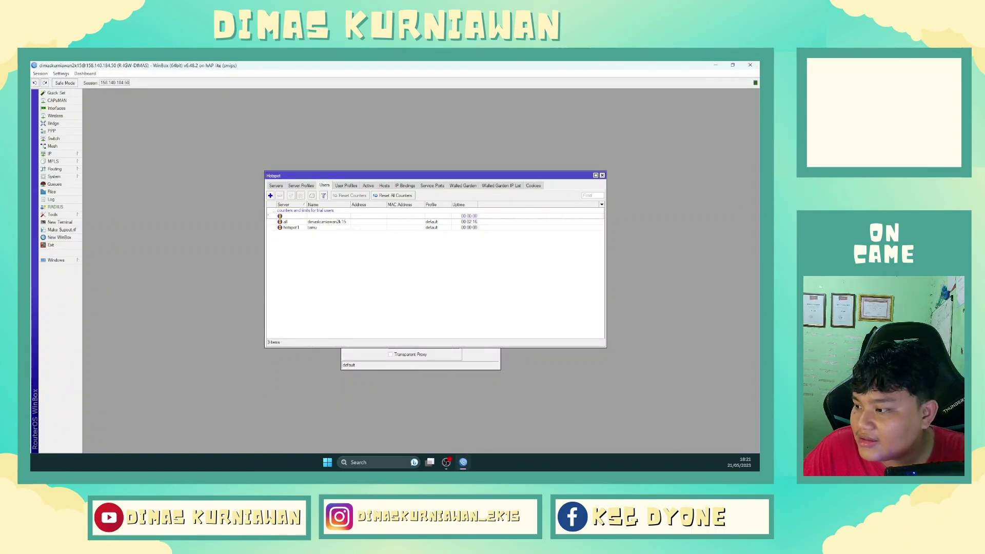
# Go to Advanced network settings and open More network adapter options to see all 8 adapters.
pyautogui.press('super')
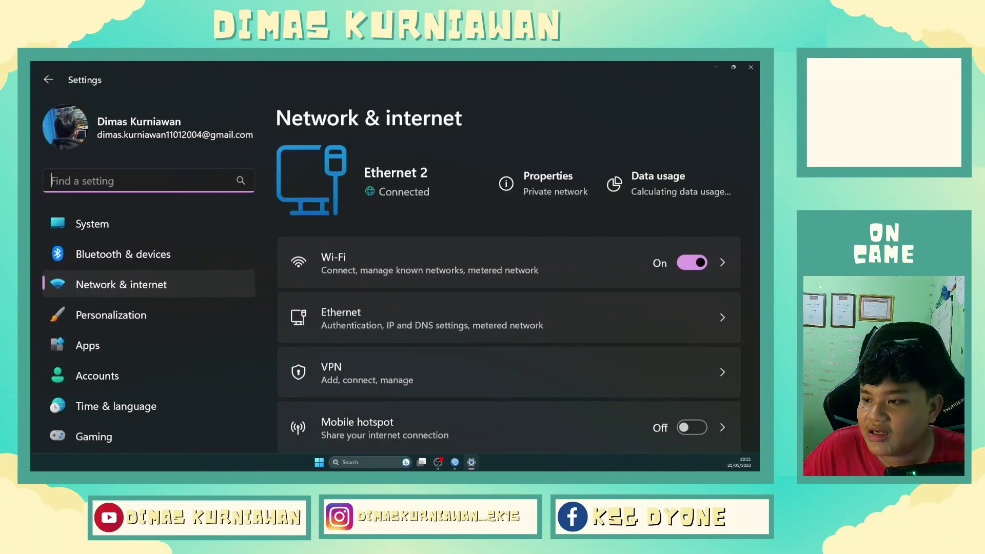
pyautogui.moveTo(498, 65); pyautogui.dragTo(334, 65)
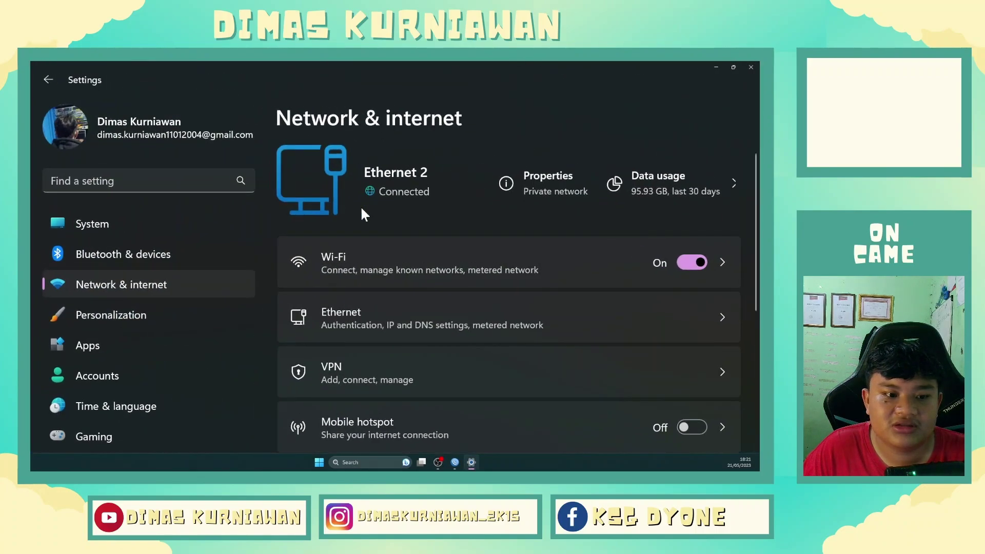
pyautogui.scroll(-5, 354, 236)
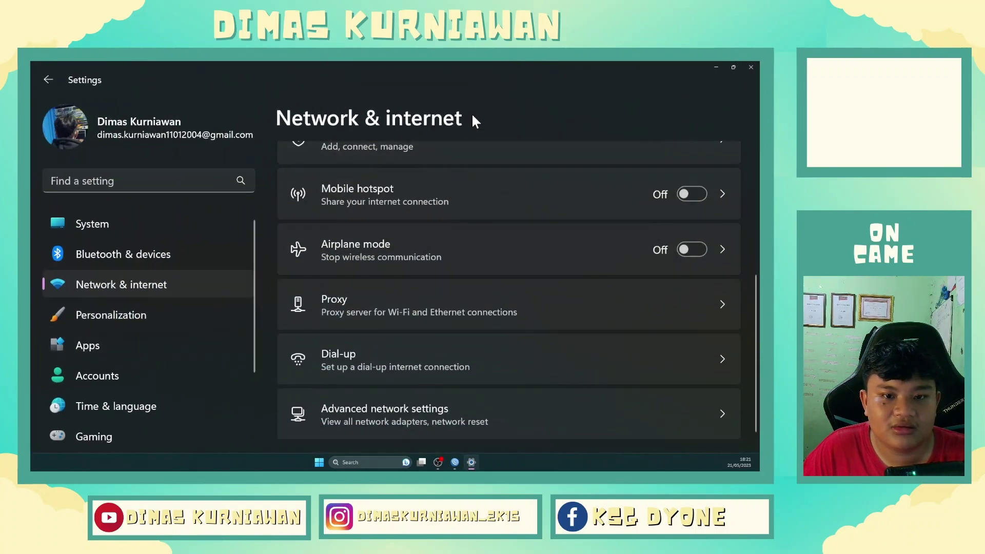
pyautogui.scroll(-1, 414, 362)
pyautogui.click(414, 391)
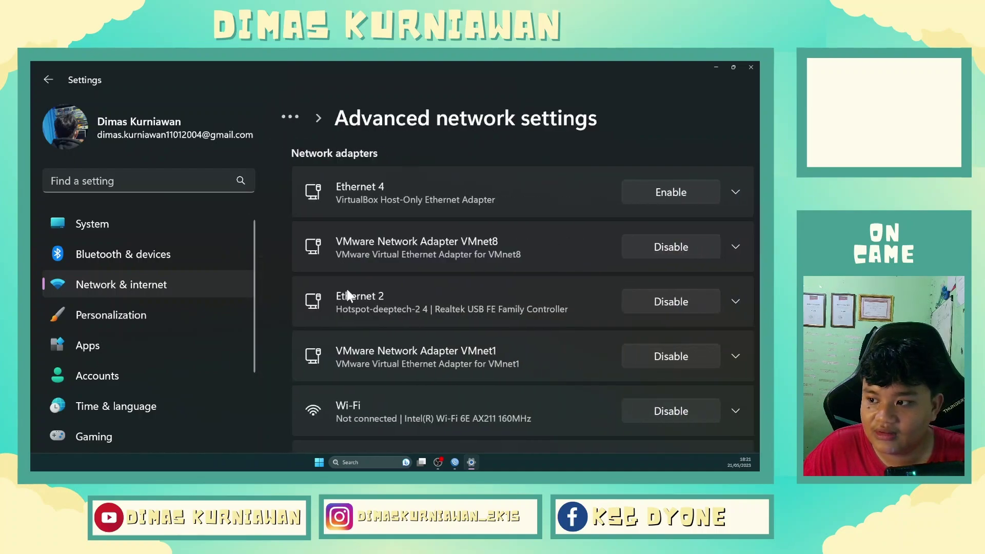
pyautogui.scroll(-3, 404, 287)
pyautogui.scroll(3, 404, 287)
pyautogui.scroll(-1, 404, 287)
pyautogui.scroll(1, 404, 287)
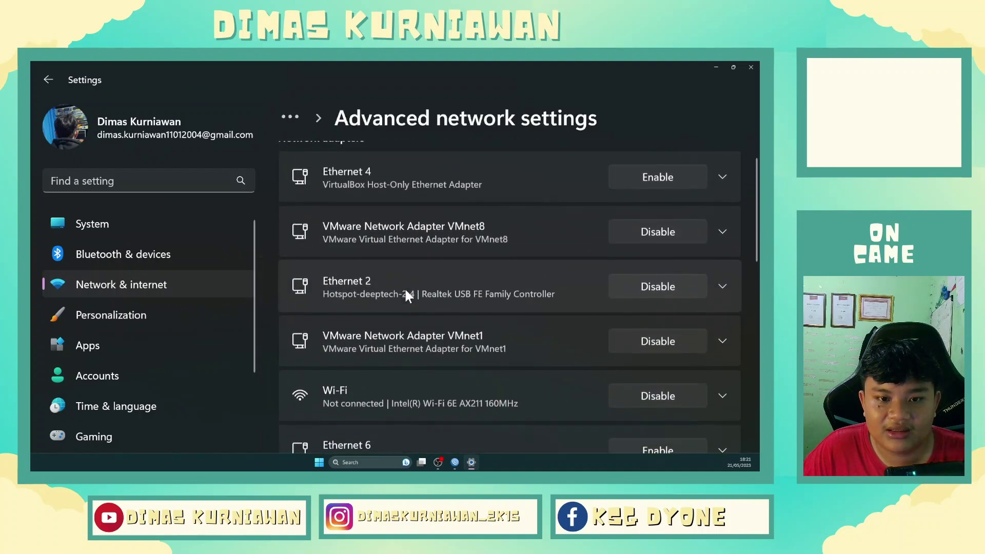
pyautogui.scroll(-4, 414, 286)
pyautogui.scroll(-5, 414, 285)
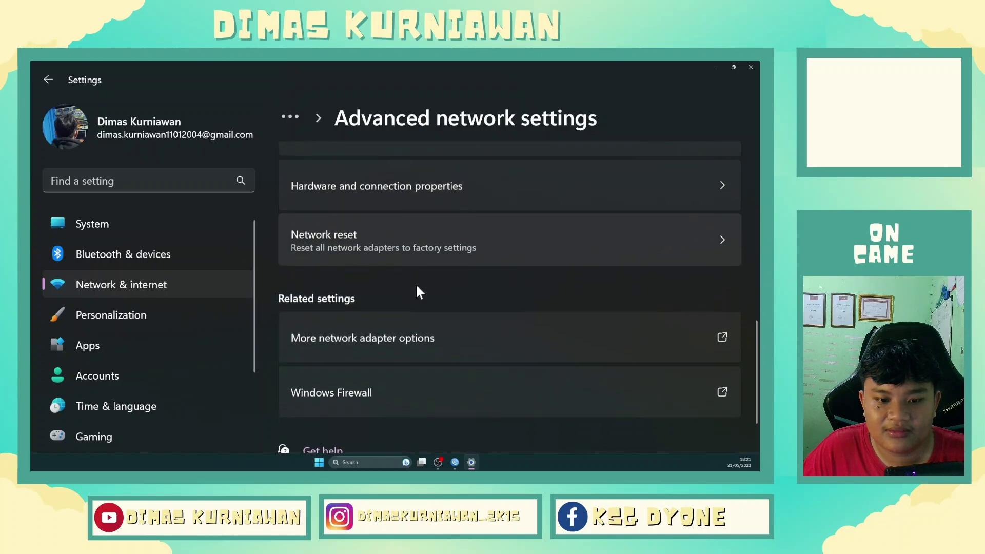
pyautogui.click(406, 281)
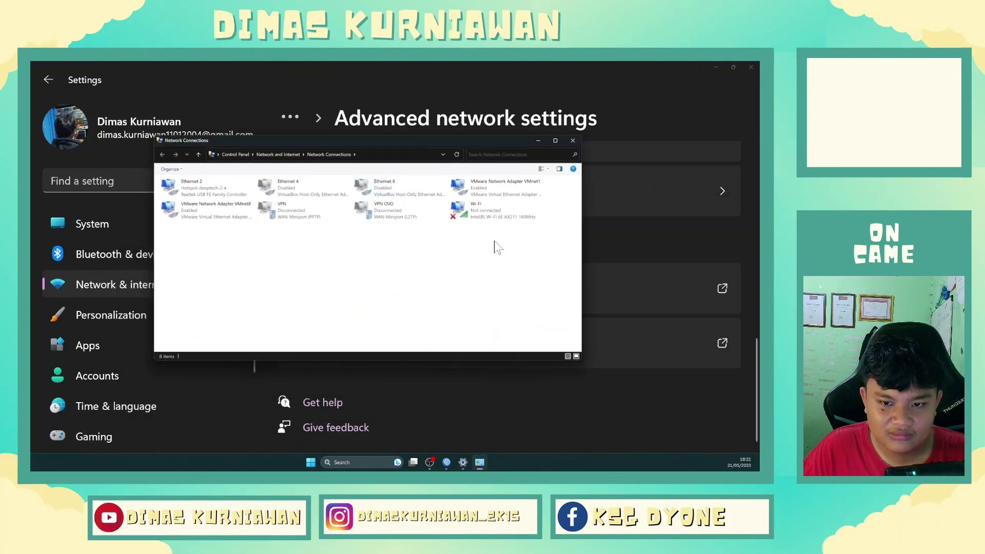
# Disable the Ethernet 2 adapter, then close the WinBox and Settings windows.
pyautogui.rightClick(221, 186)
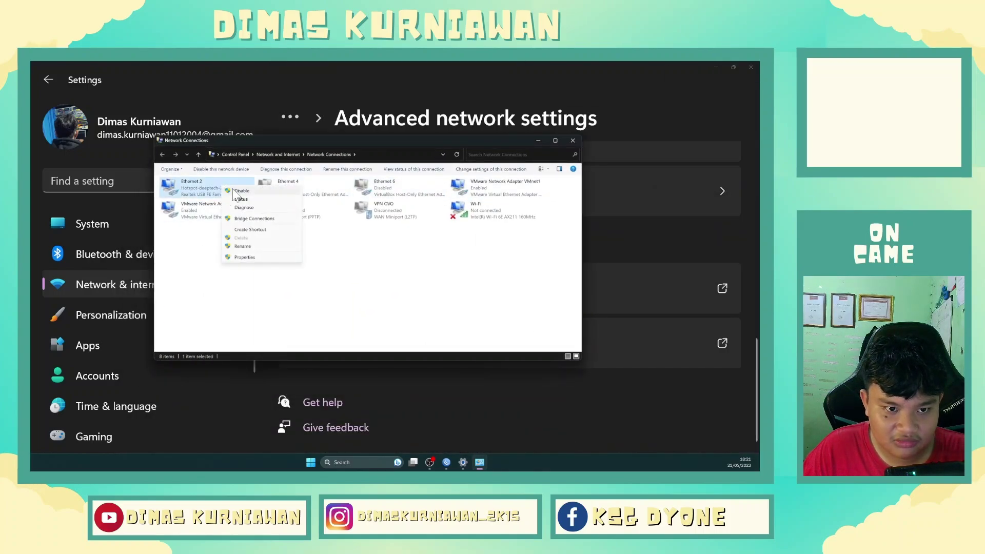
pyautogui.click(235, 194)
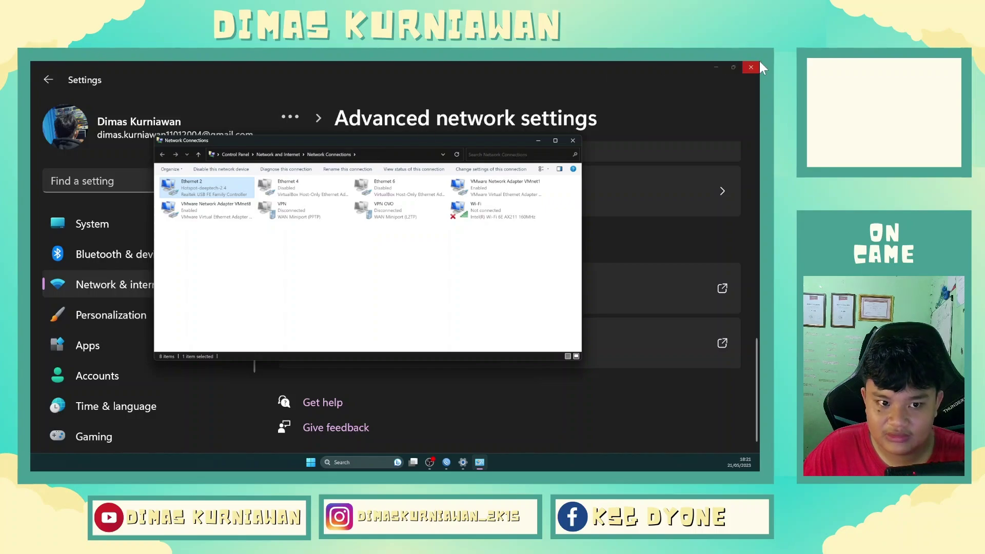
pyautogui.rightClick(196, 188)
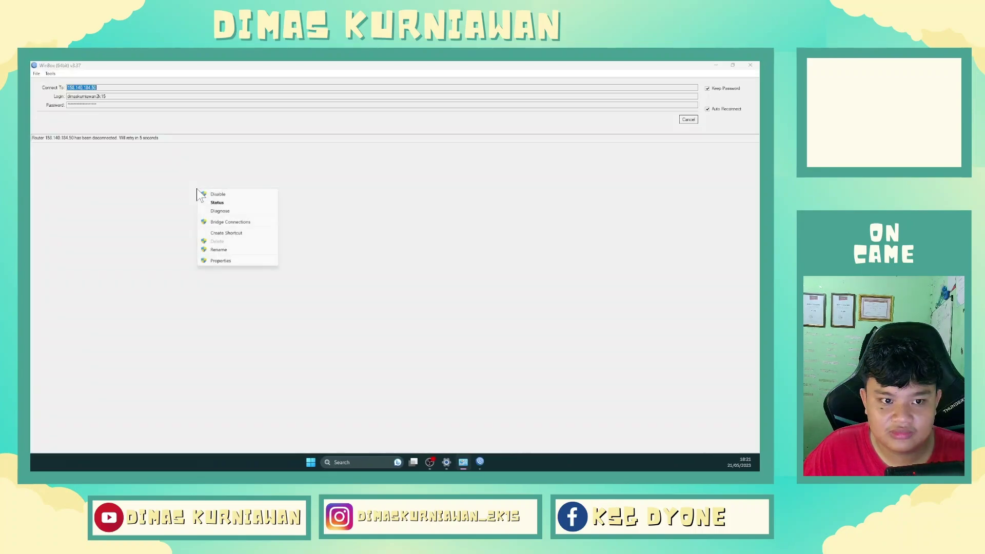
pyautogui.click(217, 194)
pyautogui.click(750, 65)
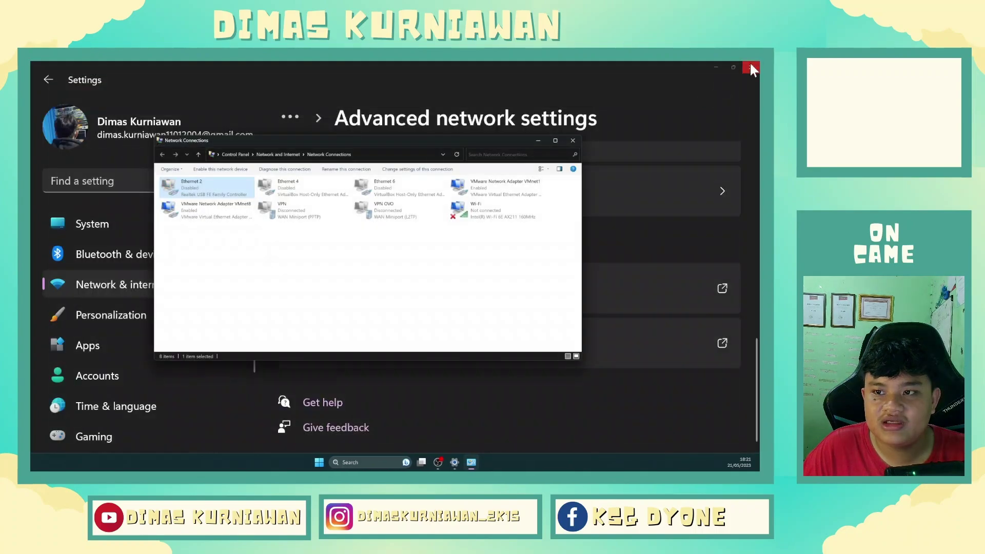
pyautogui.click(750, 67)
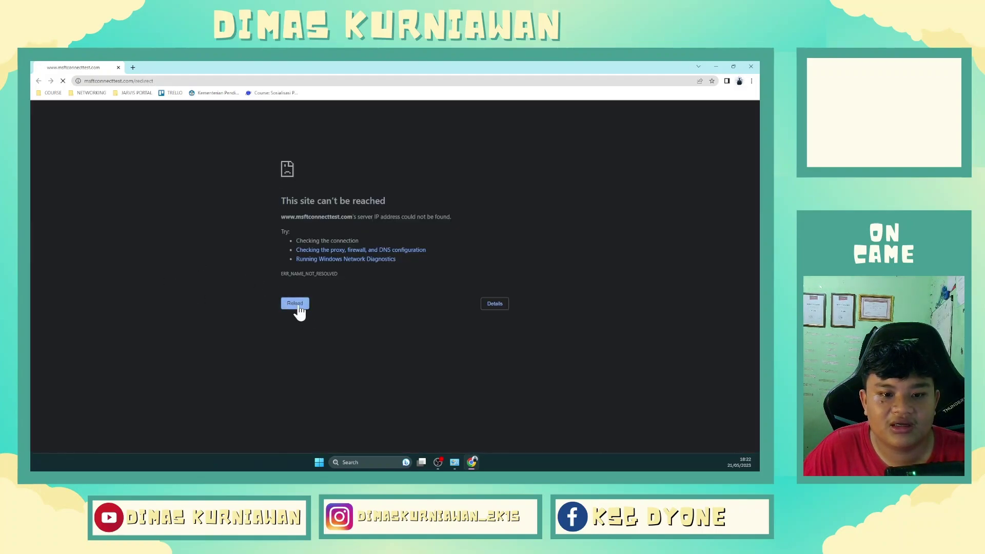
# Reload Chrome to reach the hotspot portal, log in as user tamu with its password, and close Chrome.
pyautogui.click(294, 303)
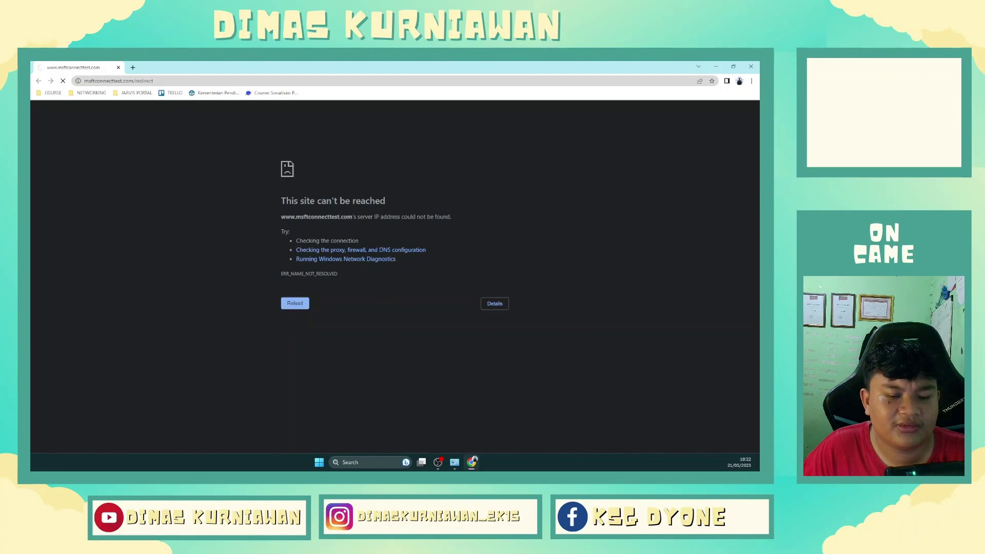
pyautogui.doubleClick(358, 67)
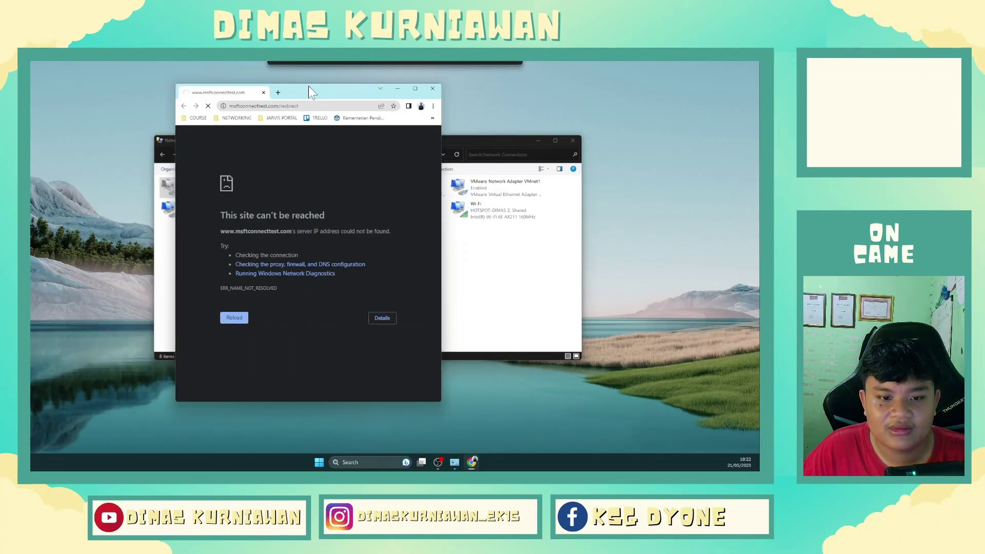
pyautogui.doubleClick(419, 91)
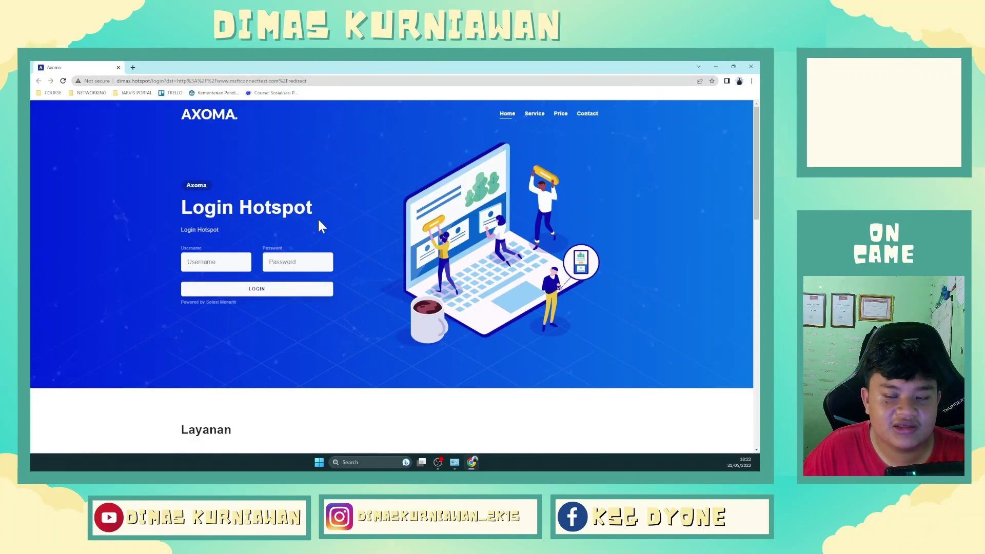
pyautogui.click(216, 262)
pyautogui.press('Down')
pyautogui.press('Down')
pyautogui.press('Down')
pyautogui.press('Return')
pyautogui.press('Tab')
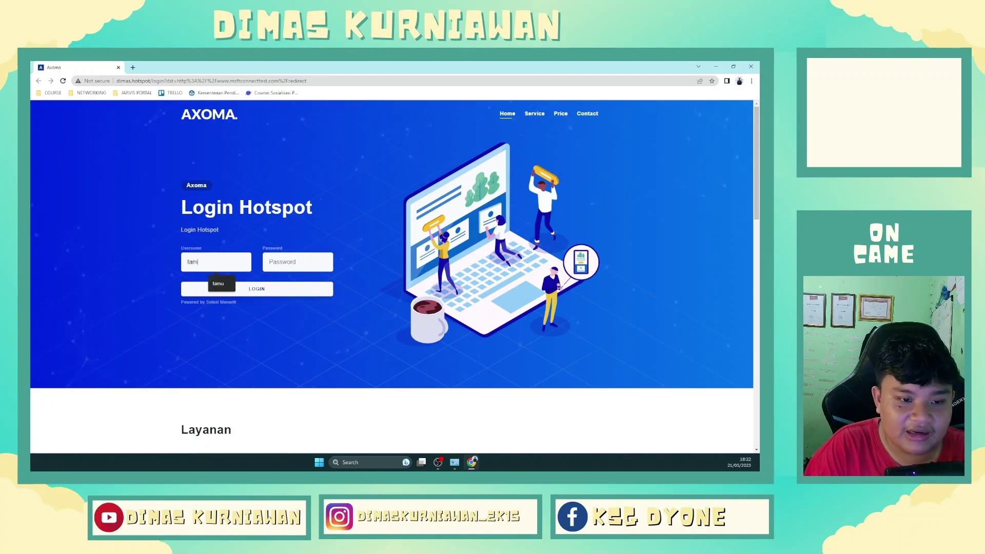
pyautogui.write('tamu')
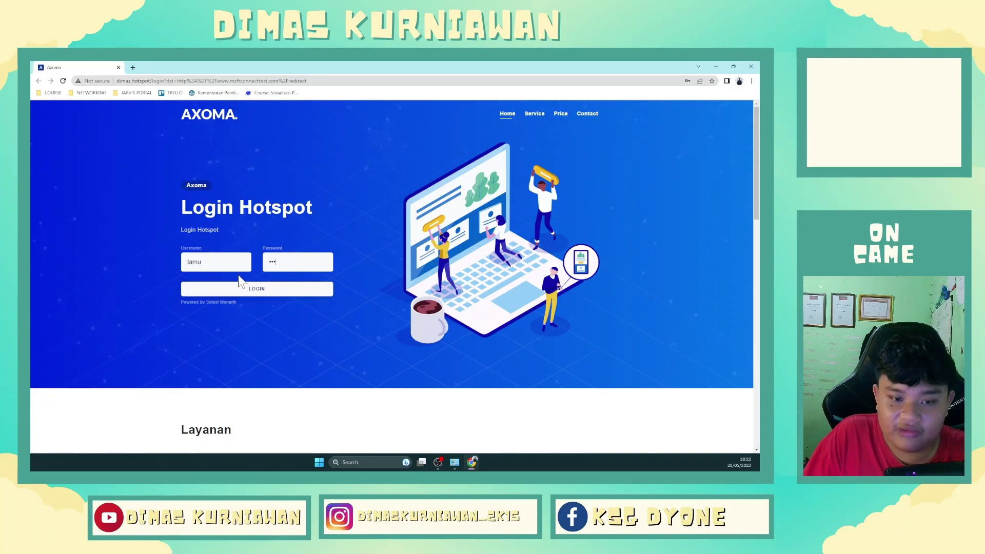
pyautogui.click(259, 289)
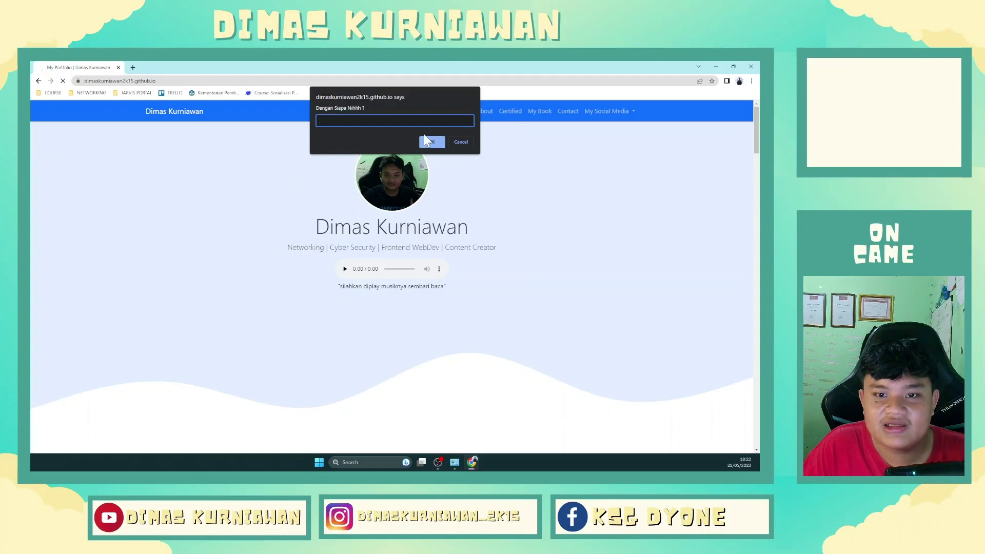
pyautogui.click(751, 67)
# In Command Prompt, ping google.com, correcting the mistyped host, and get successful replies.
pyautogui.press('super+r')
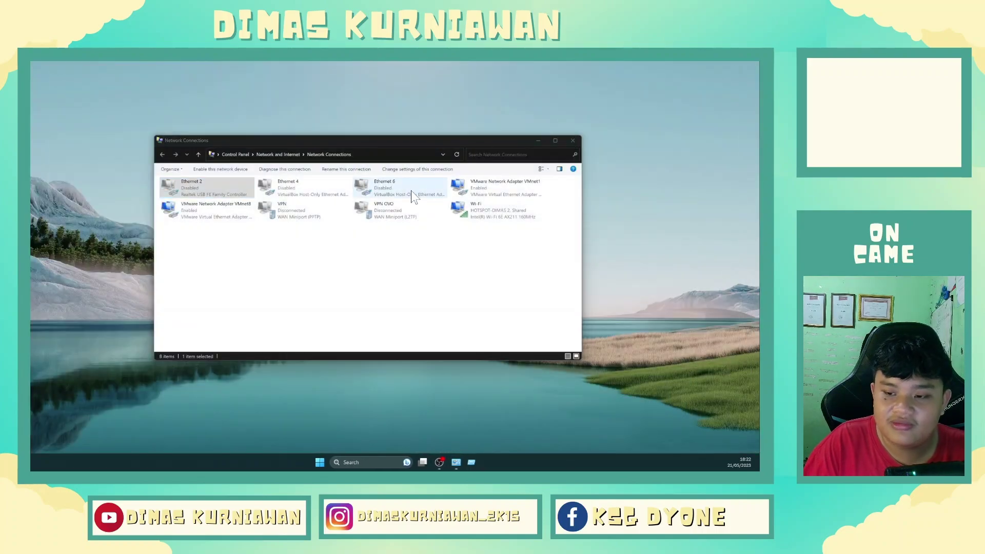
pyautogui.write('cmd')
pyautogui.press('Return')
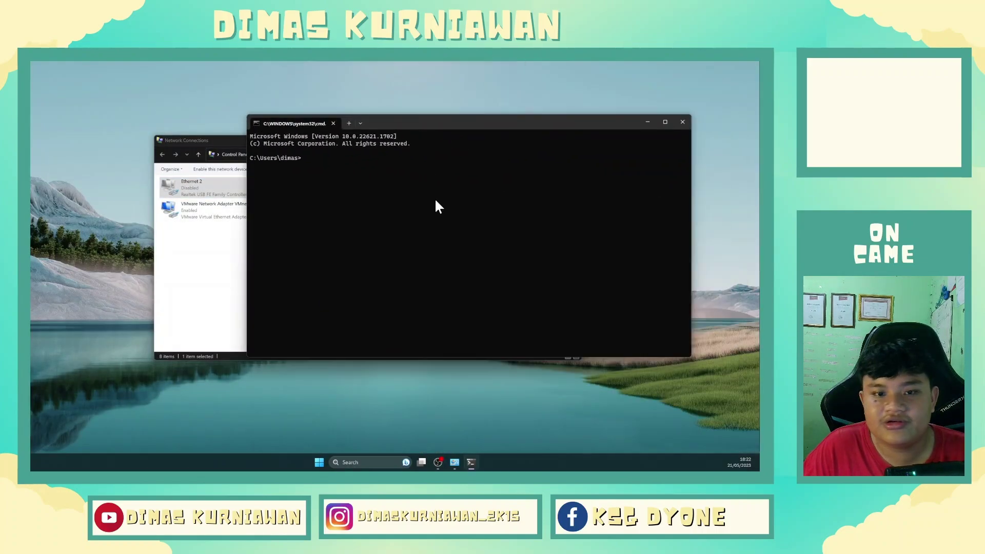
pyautogui.write('ping google.cojm')
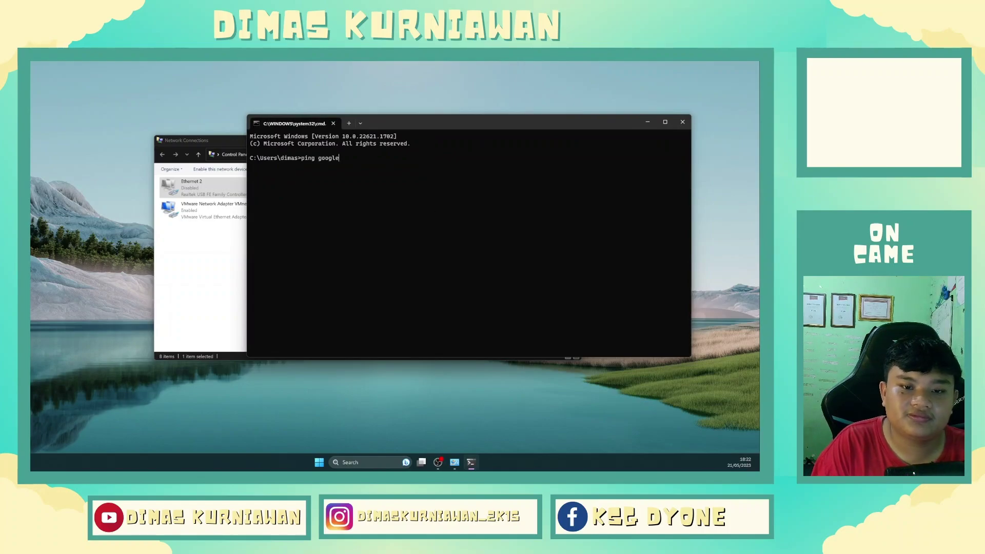
pyautogui.press('Return')
pyautogui.press('Up')
pyautogui.press('BackSpace')
pyautogui.press('BackSpace')
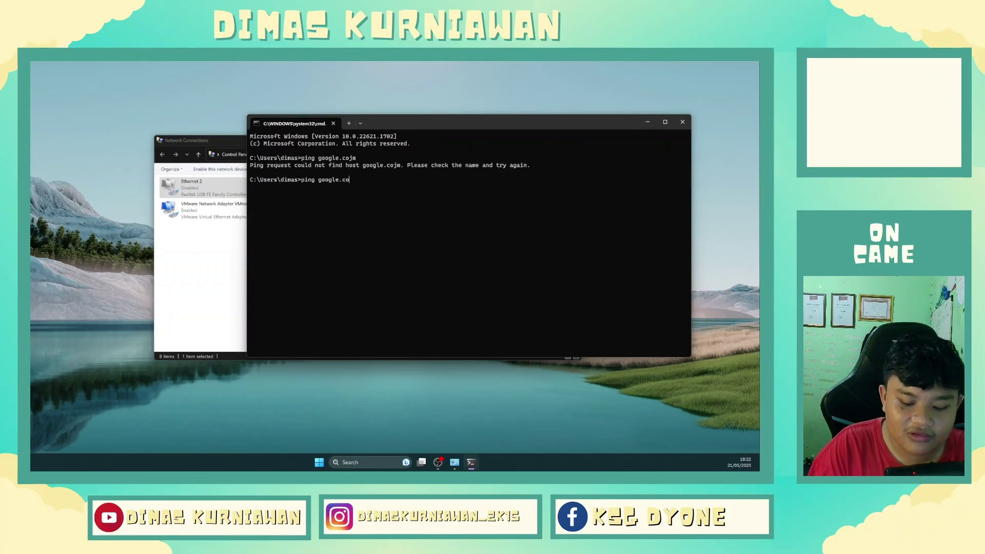
pyautogui.write('m')
pyautogui.press('Return')
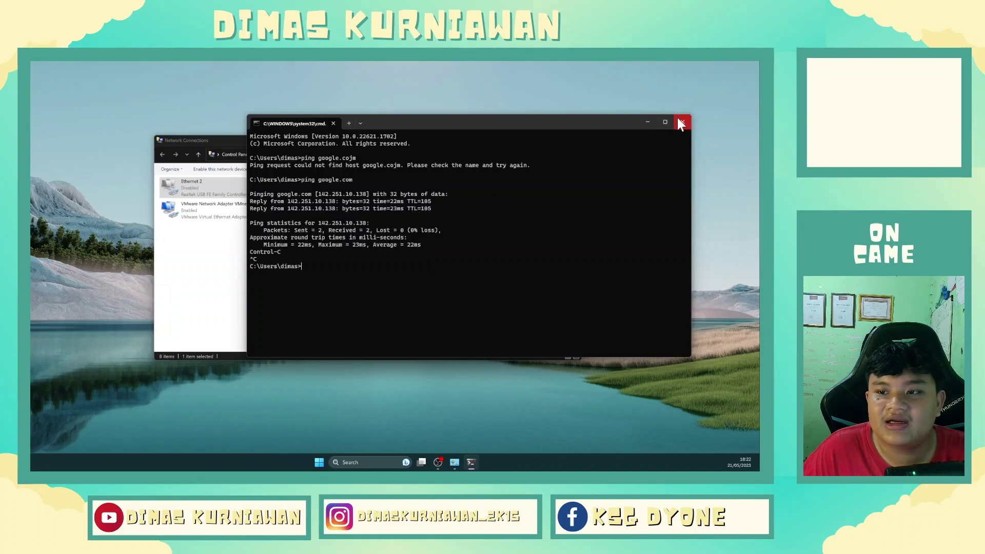
# Close Command Prompt and enable the Ethernet 2 adapter again.
pyautogui.click(682, 122)
pyautogui.rightClick(199, 188)
pyautogui.click(216, 194)
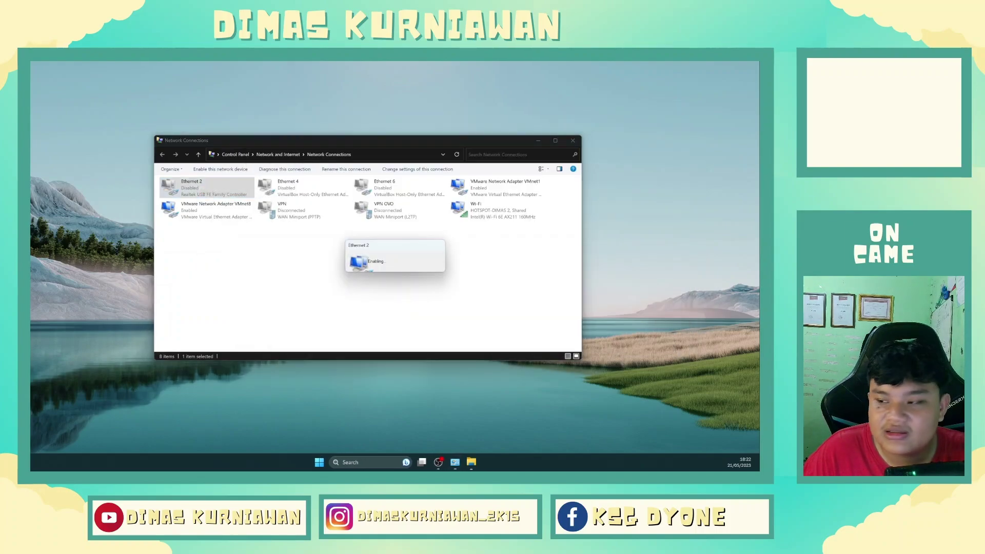